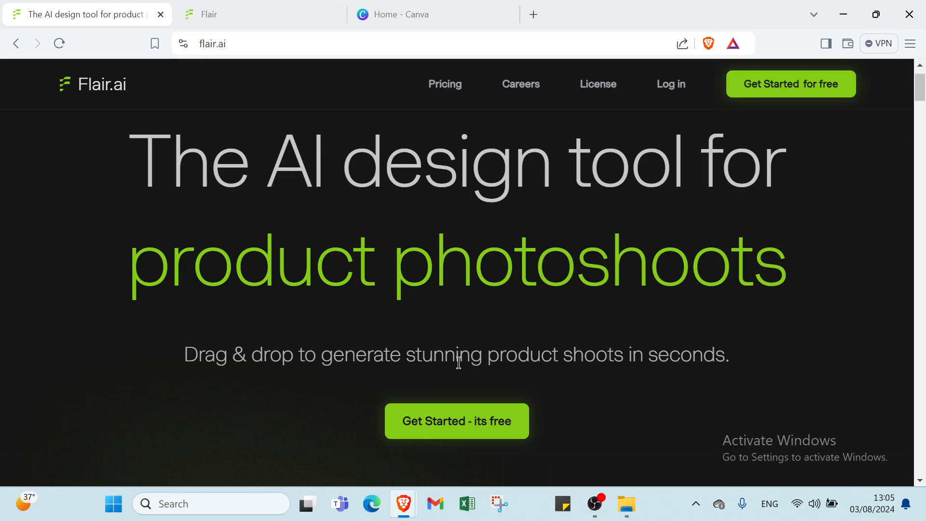
Look over the Flair.ai homepage from the headline and product demo down to the template gallery
scroll(407, 202, down, 5)
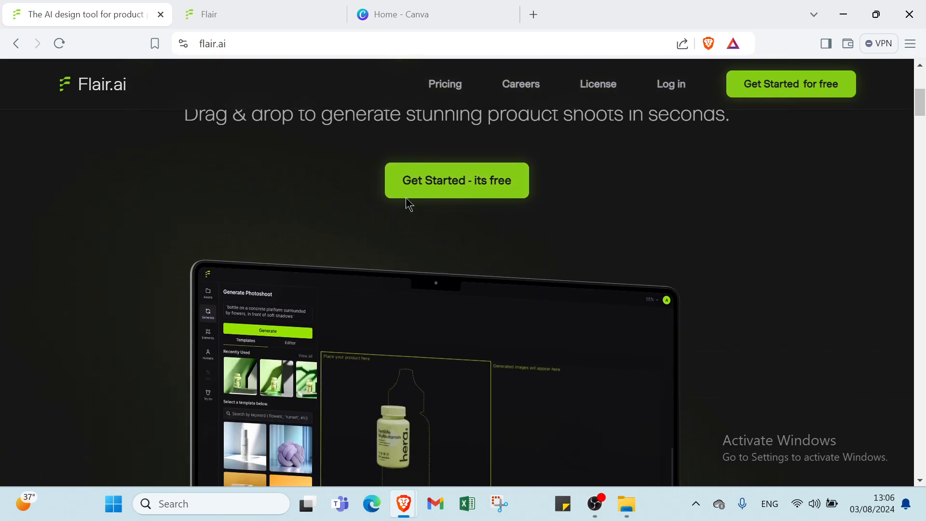
scroll(405, 200, up, 1)
scroll(399, 179, up, 3)
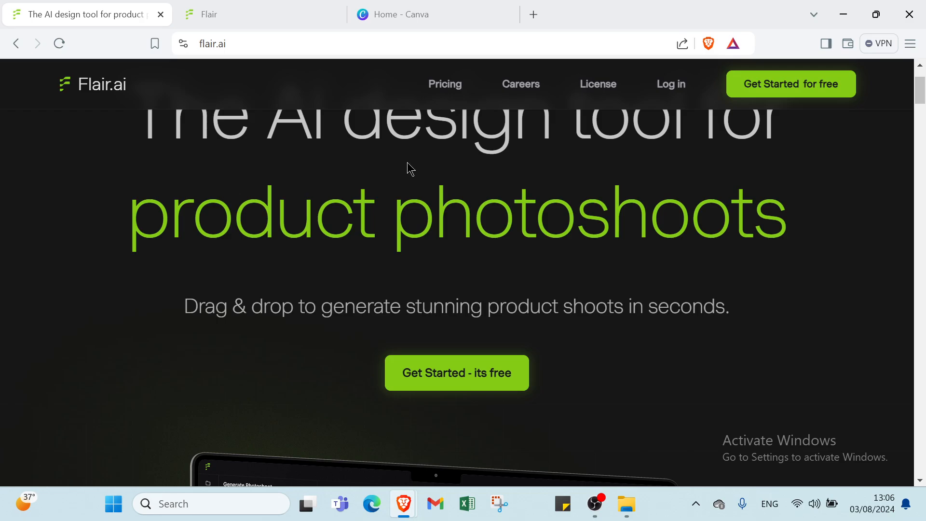
scroll(409, 169, down, 10)
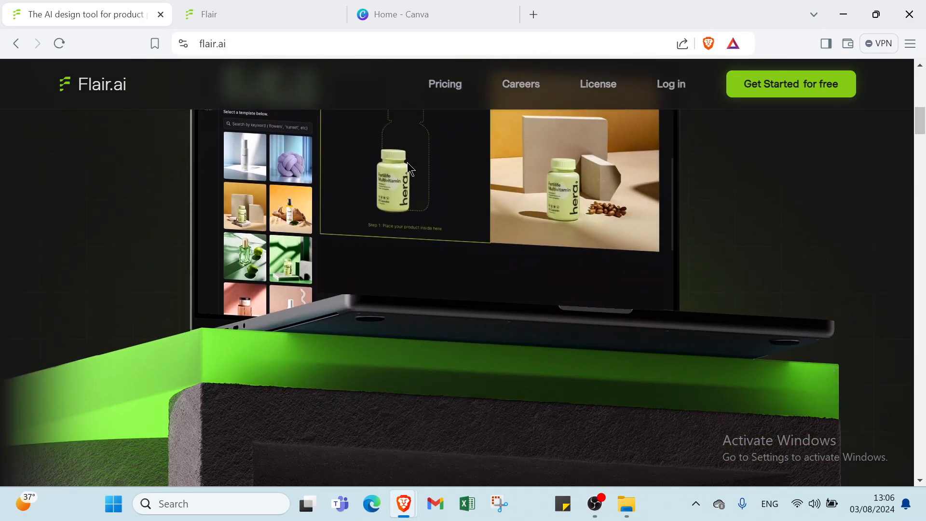
scroll(409, 169, down, 1)
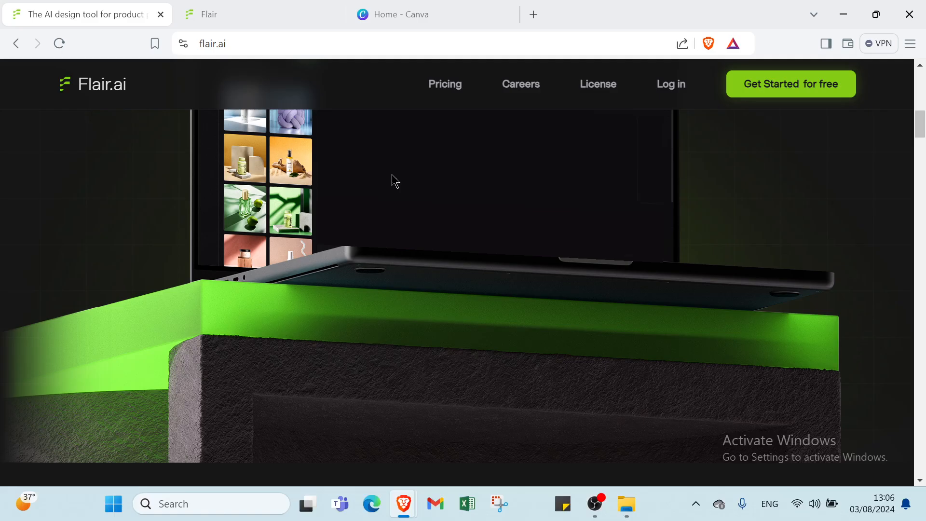
scroll(392, 175, down, 2)
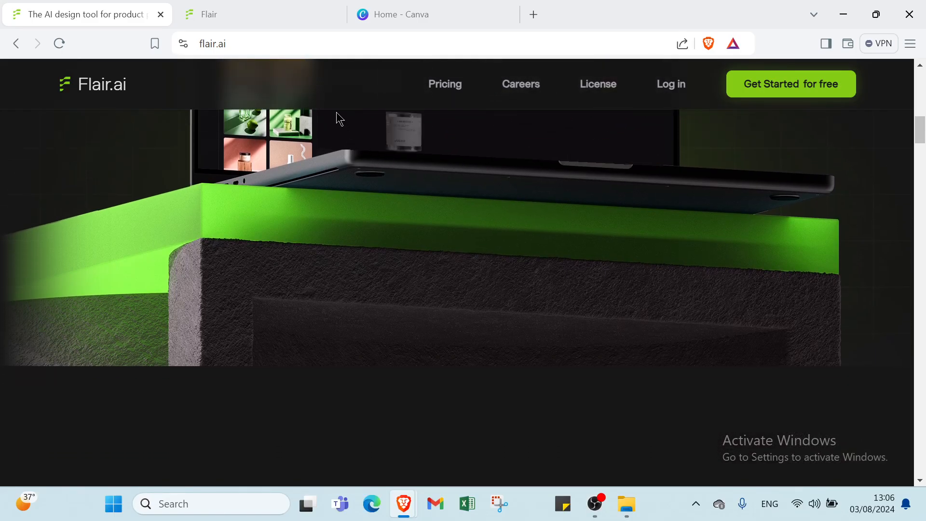
scroll(337, 120, down, 3)
scroll(331, 123, down, 3)
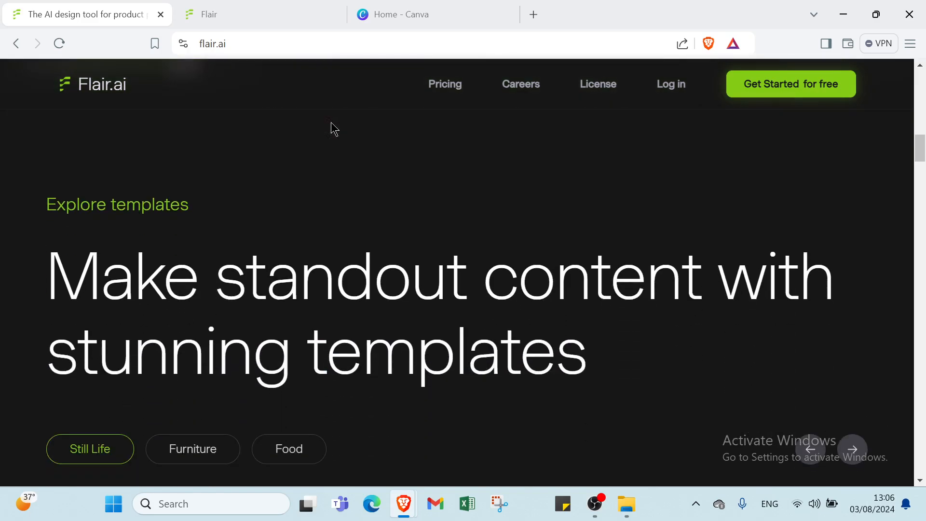
scroll(332, 123, down, 5)
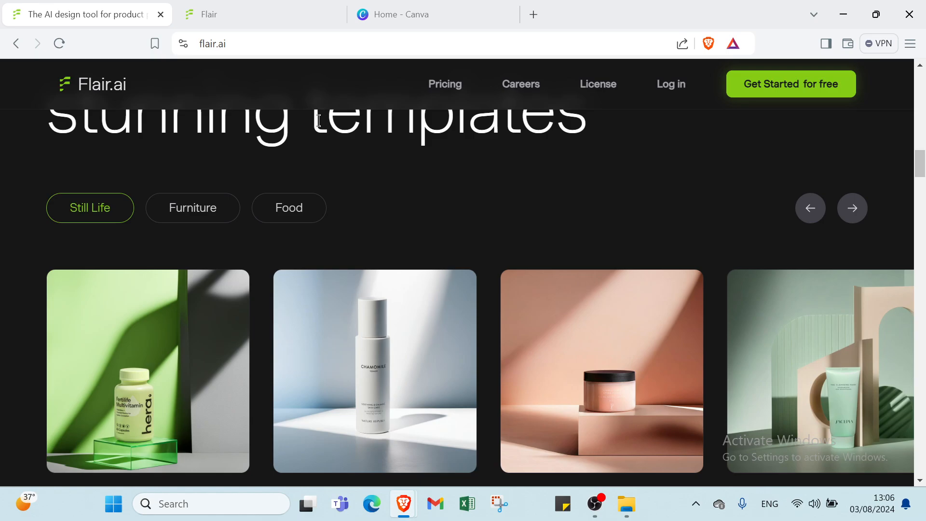
scroll(319, 121, up, 5)
scroll(319, 121, up, 5)
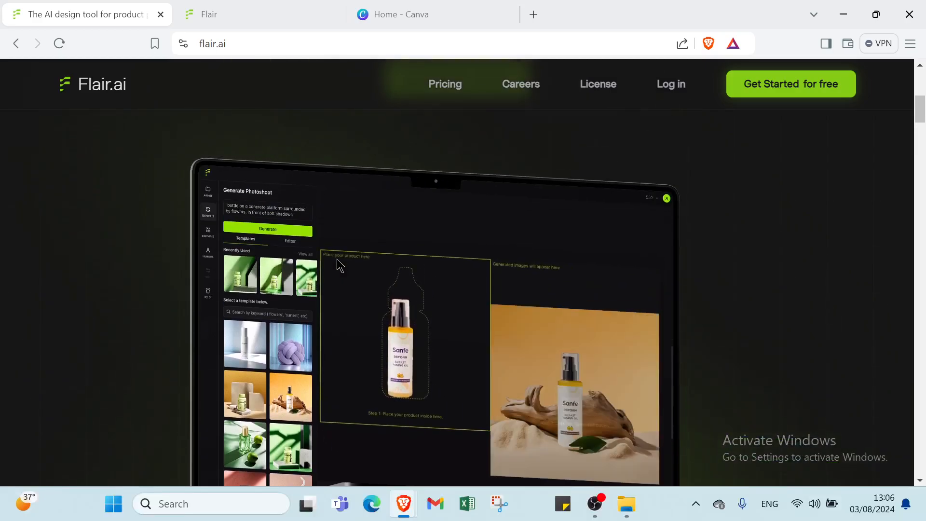
scroll(418, 326, up, 6)
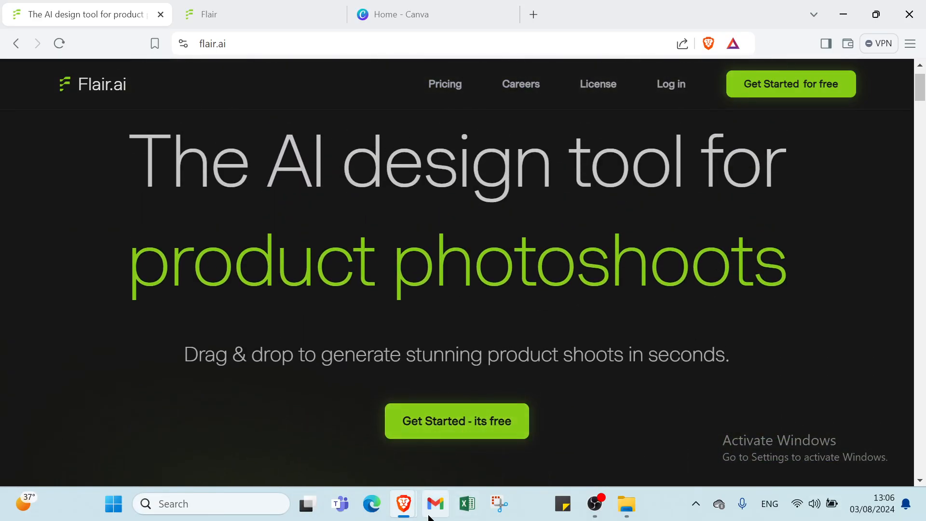
Show the full web address of the Flair.ai homepage
click(198, 40)
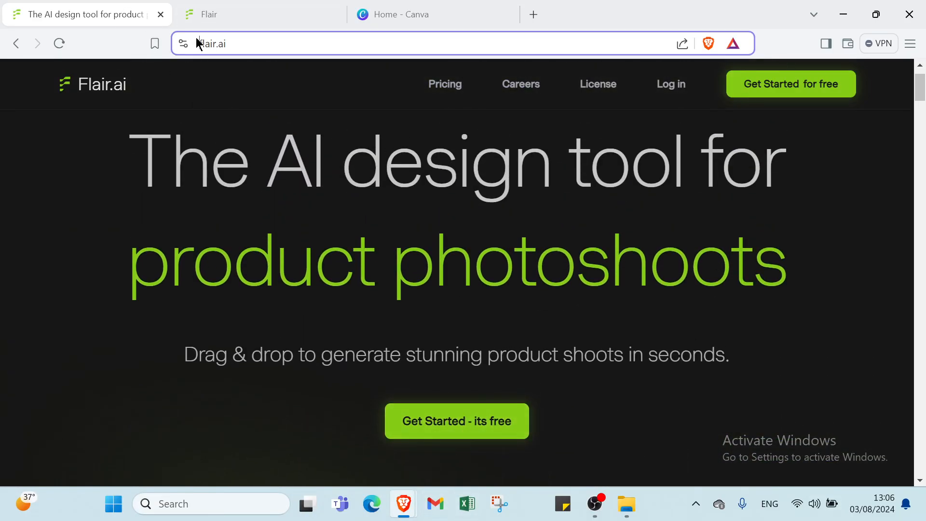
click(253, 38)
scroll(360, 215, down, 2)
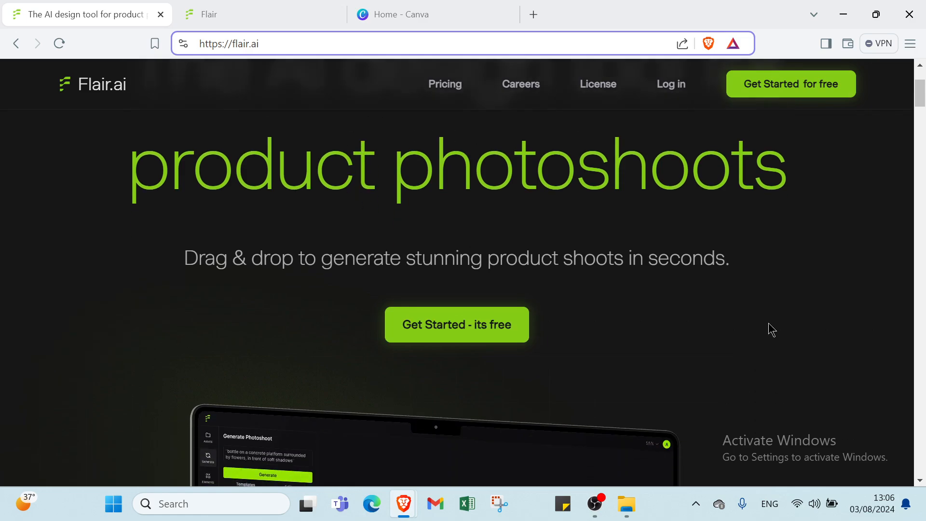
click(820, 172)
scroll(466, 218, up, 3)
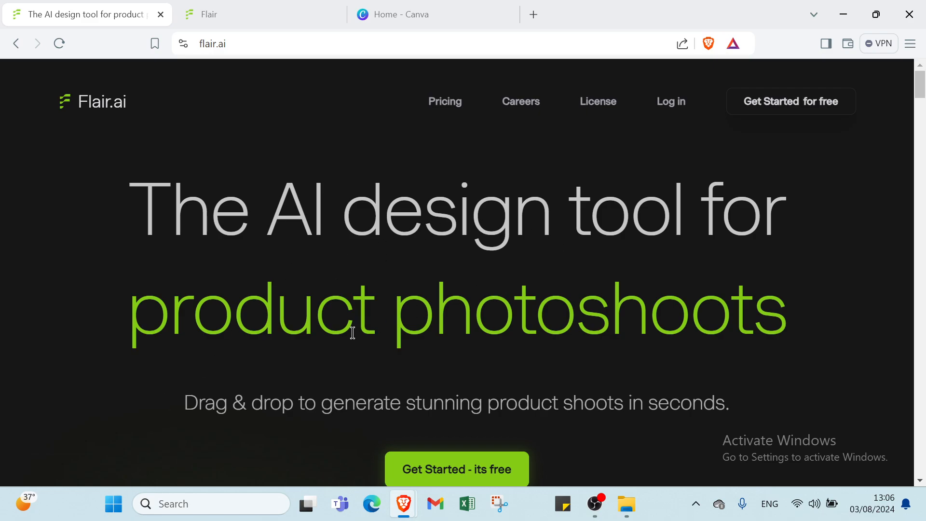
Browse the Furniture and Food categories in the homepage's template gallery
scroll(435, 289, down, 2)
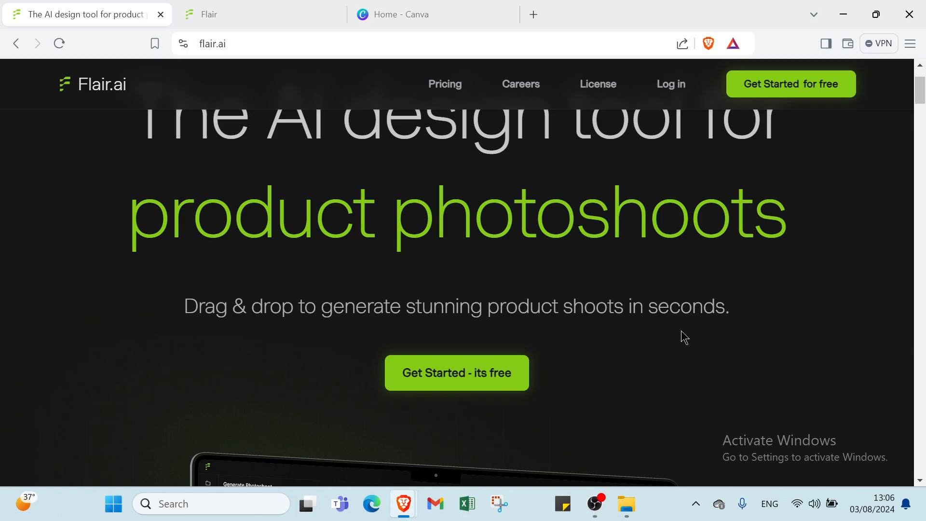
scroll(683, 333, down, 2)
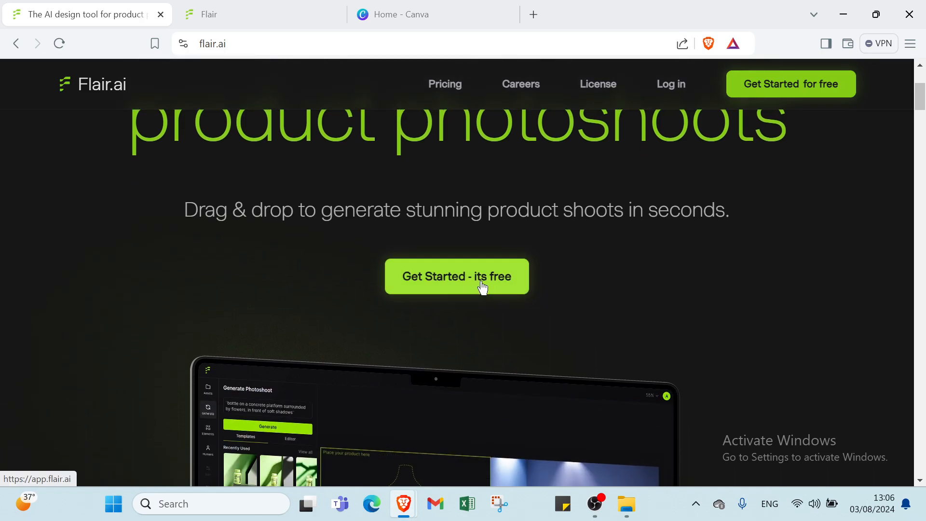
scroll(536, 297, down, 5)
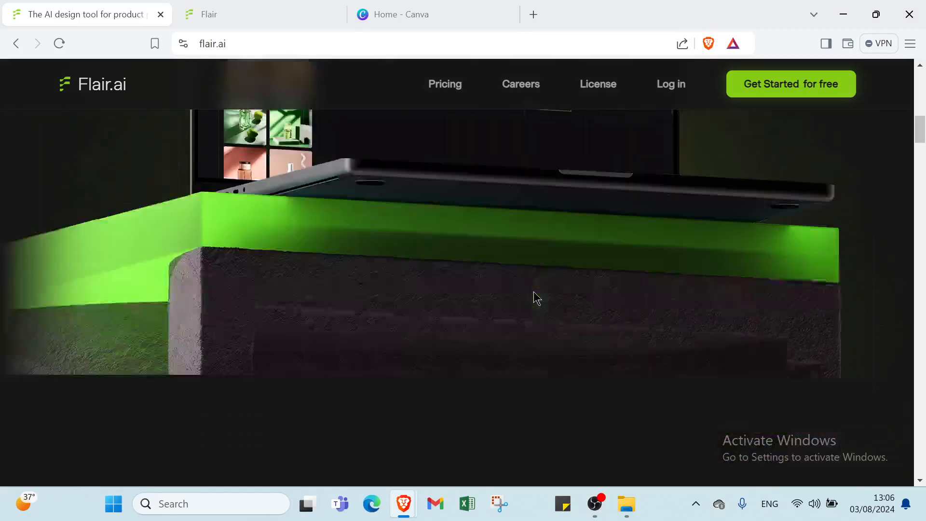
scroll(534, 292, down, 5)
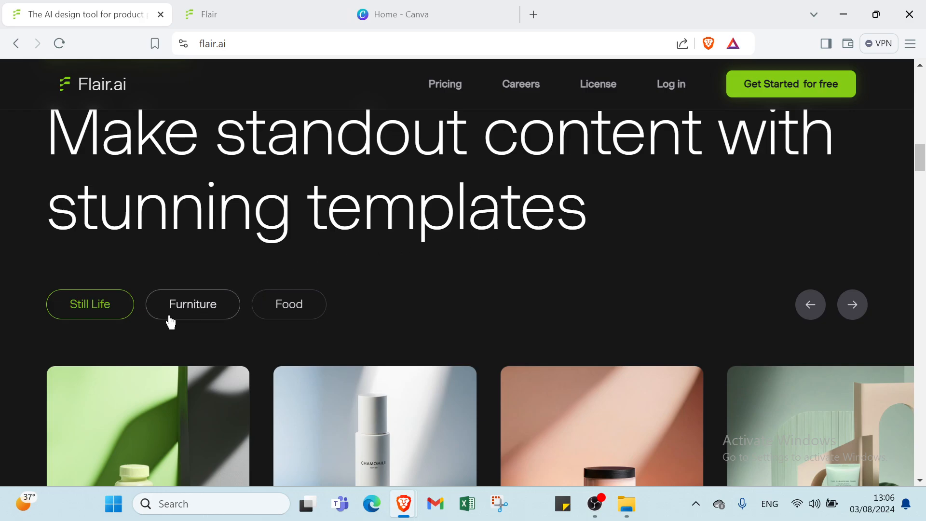
click(182, 306)
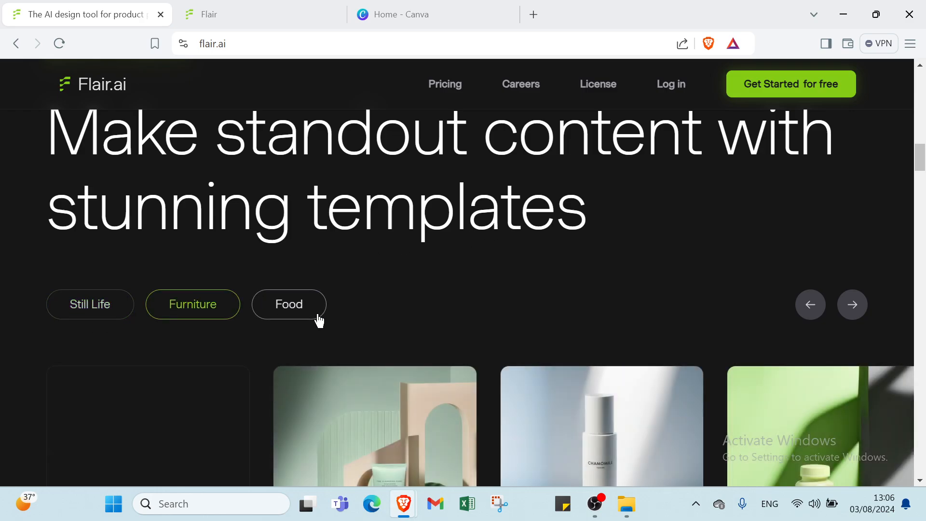
click(289, 305)
scroll(441, 365, down, 3)
scroll(444, 348, down, 2)
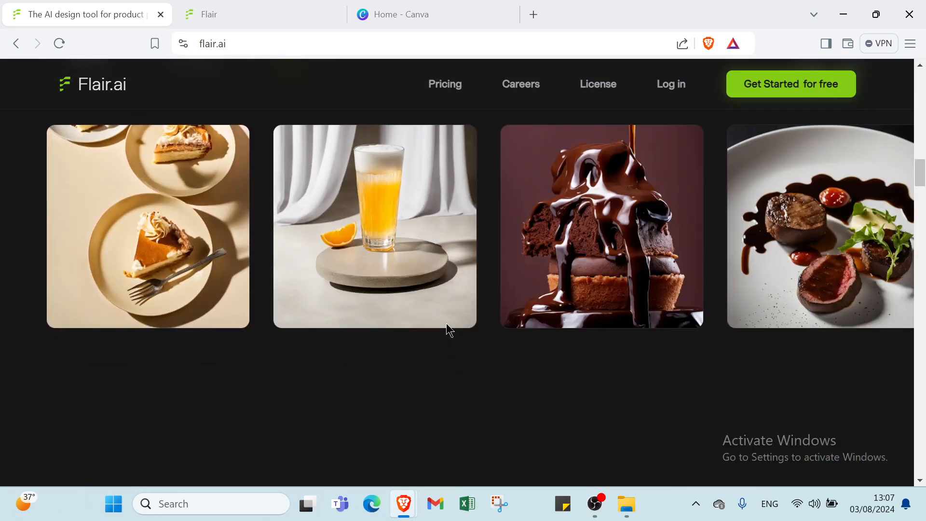
Examine the homepage sections on staging scenes with props, reusable templates and building sleek shoots faster
scroll(447, 324, down, 7)
scroll(235, 331, down, 5)
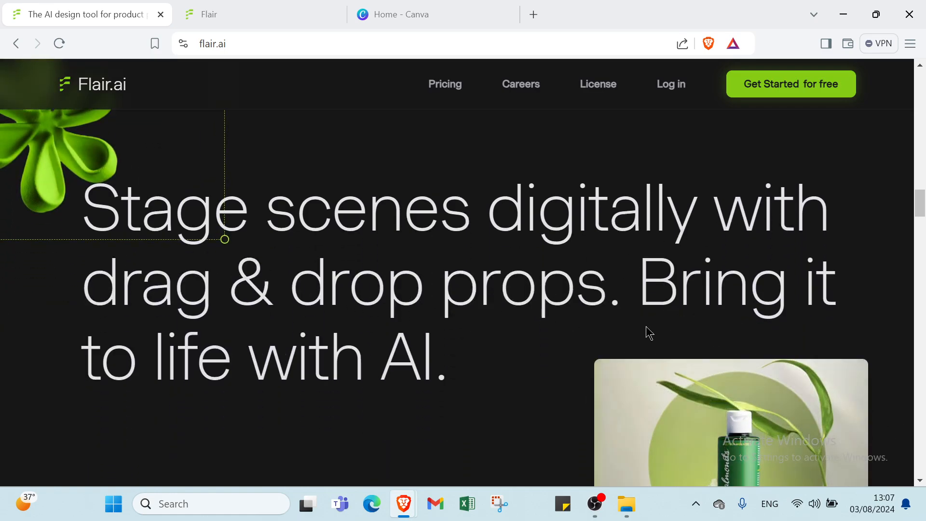
scroll(100, 380, down, 4)
scroll(201, 340, down, 5)
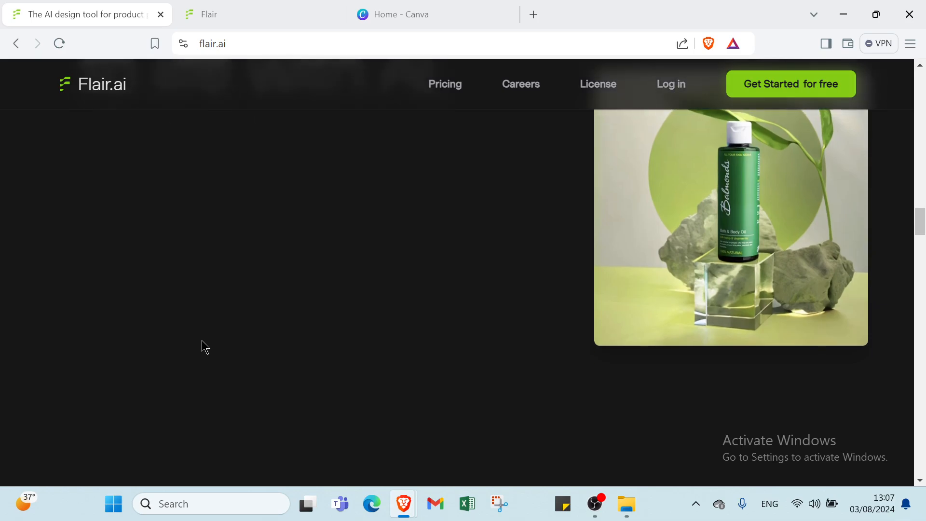
scroll(403, 327, down, 8)
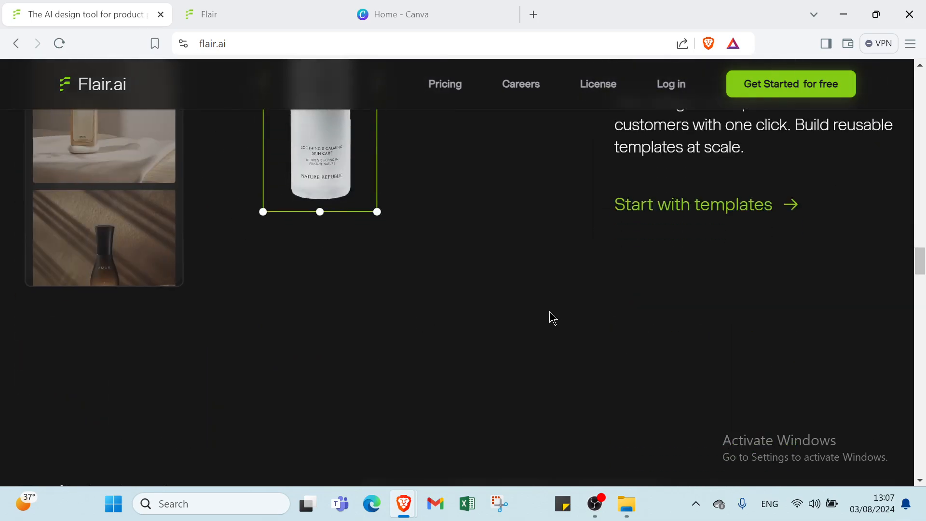
scroll(118, 296, down, 3)
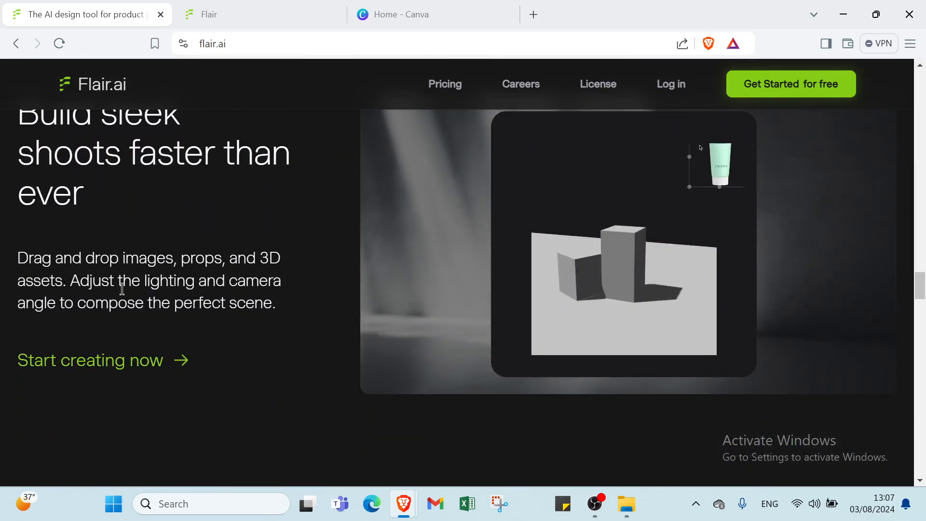
scroll(122, 289, up, 5)
scroll(125, 343, down, 1)
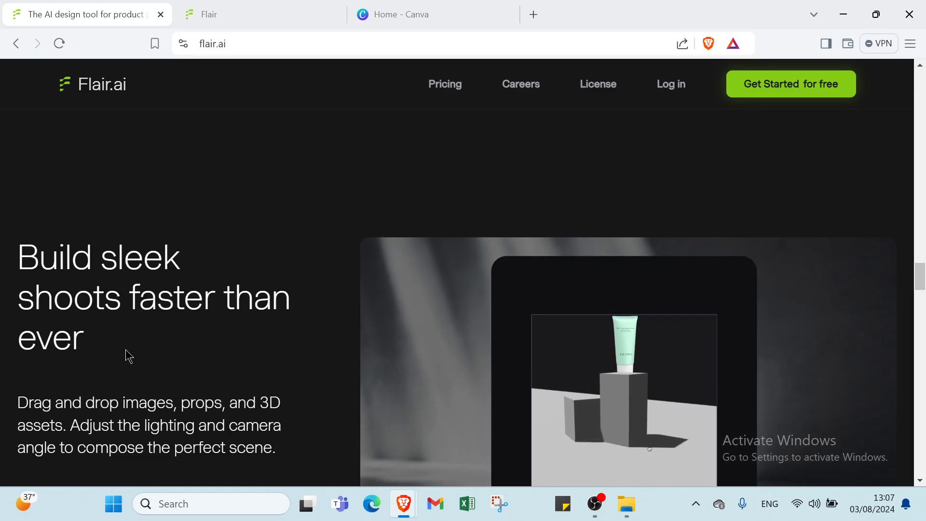
Examine the Fashion photoshoots, Iterate, Collaborate and API feature sections down to the end of the homepage
scroll(123, 355, down, 7)
scroll(118, 348, down, 8)
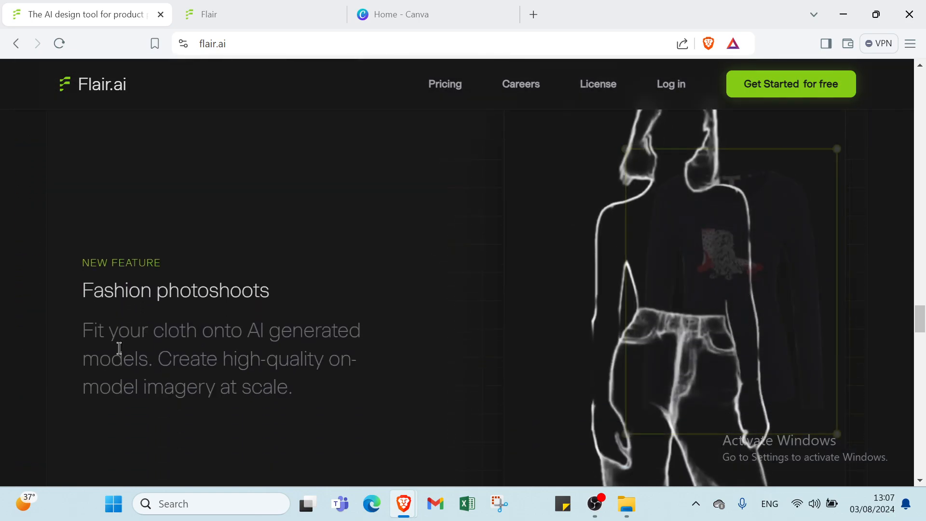
scroll(288, 284, down, 8)
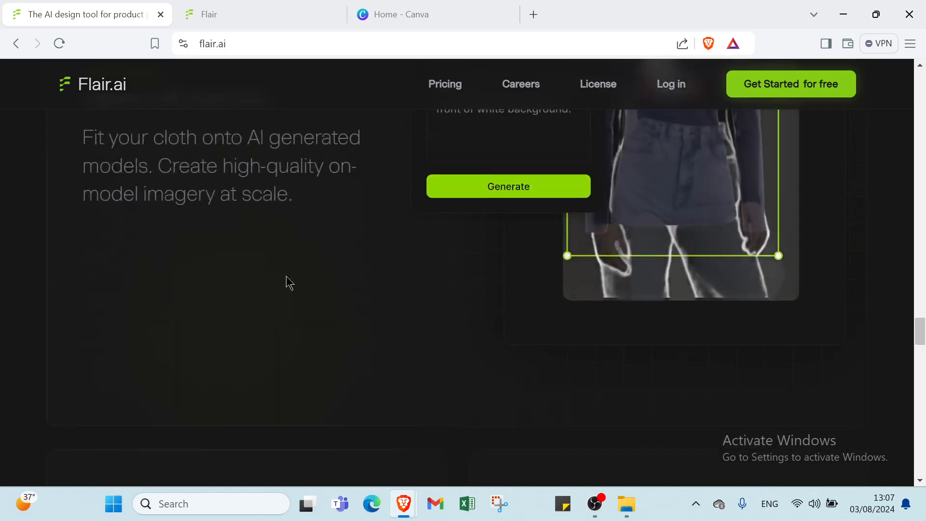
scroll(261, 285, down, 2)
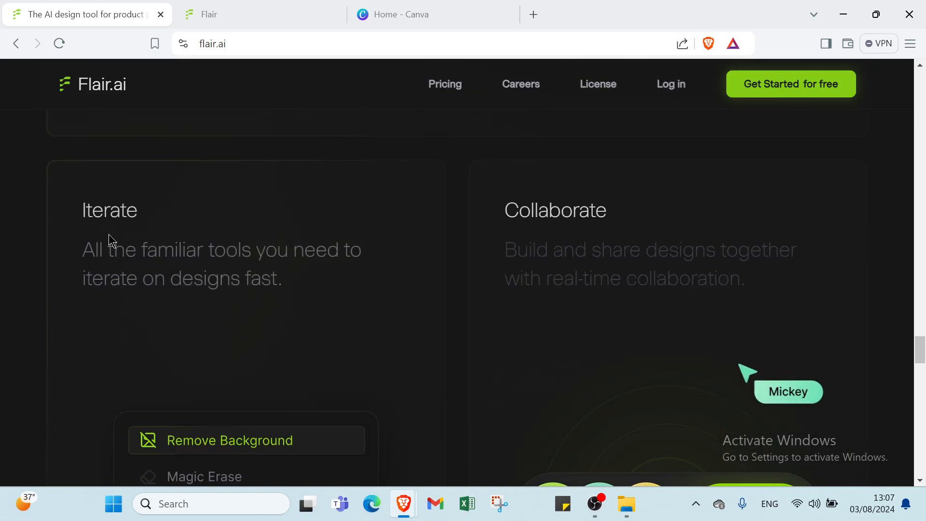
scroll(381, 253, down, 5)
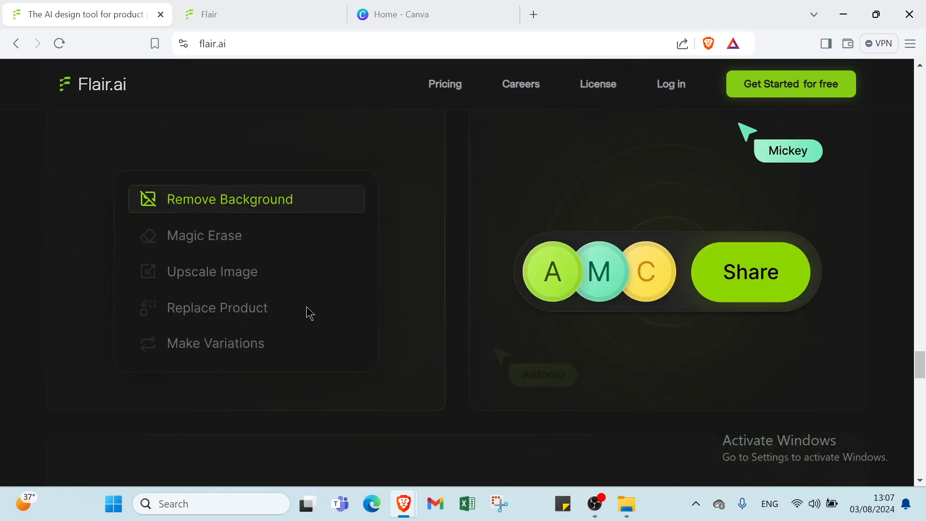
scroll(366, 290, down, 6)
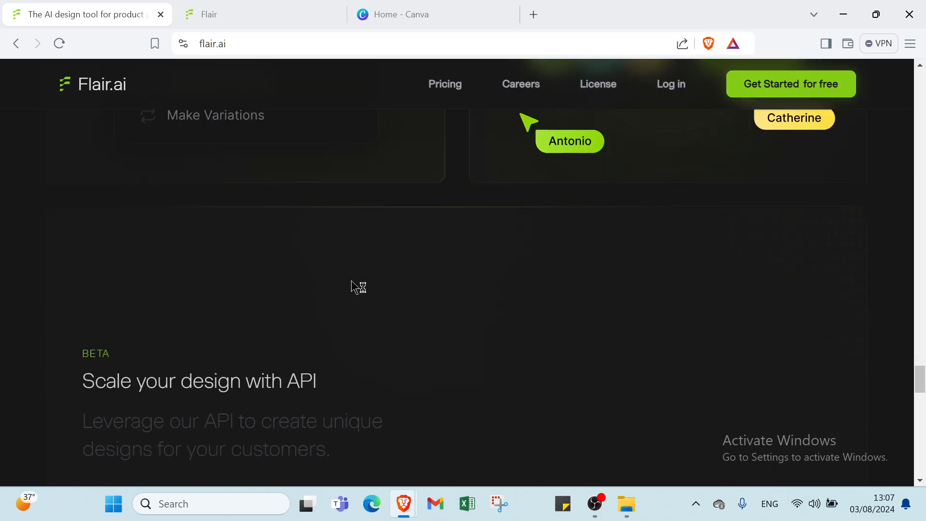
scroll(386, 316, down, 12)
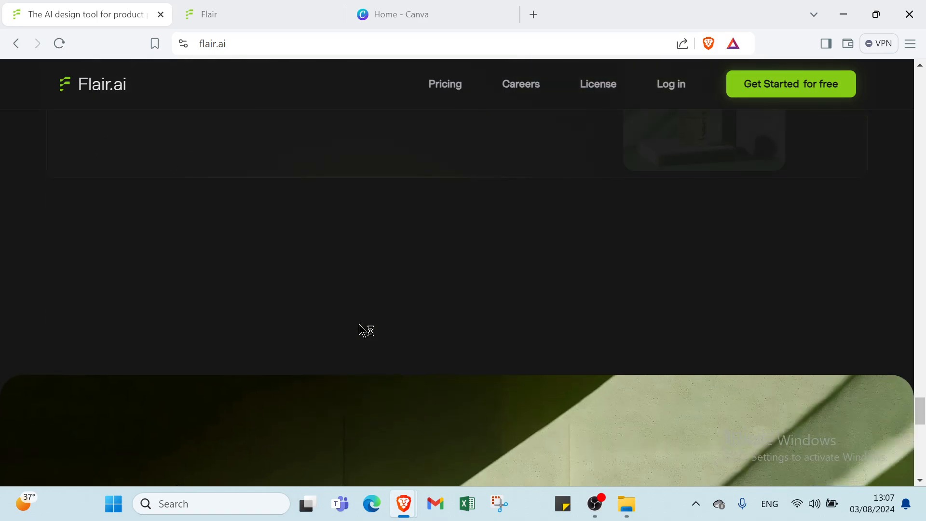
scroll(387, 255, up, 2)
scroll(425, 261, down, 8)
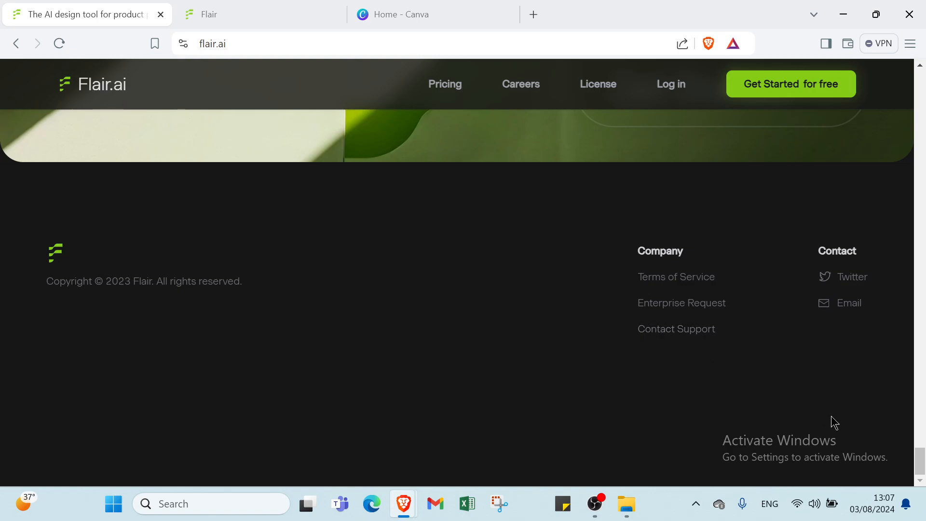
Open the pricing page and compare the Free, Pro and Pro+ plans with their features
drag(920, 459, 920, 82)
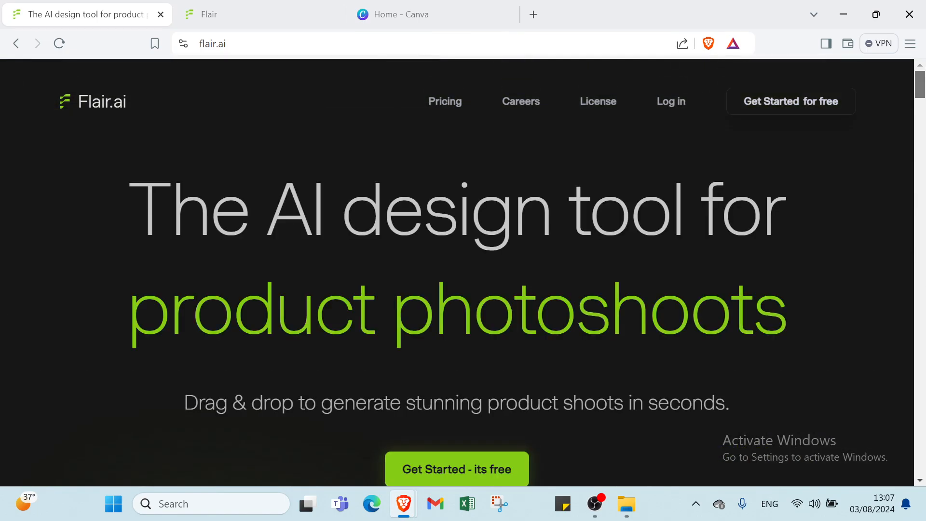
click(441, 103)
scroll(270, 299, down, 5)
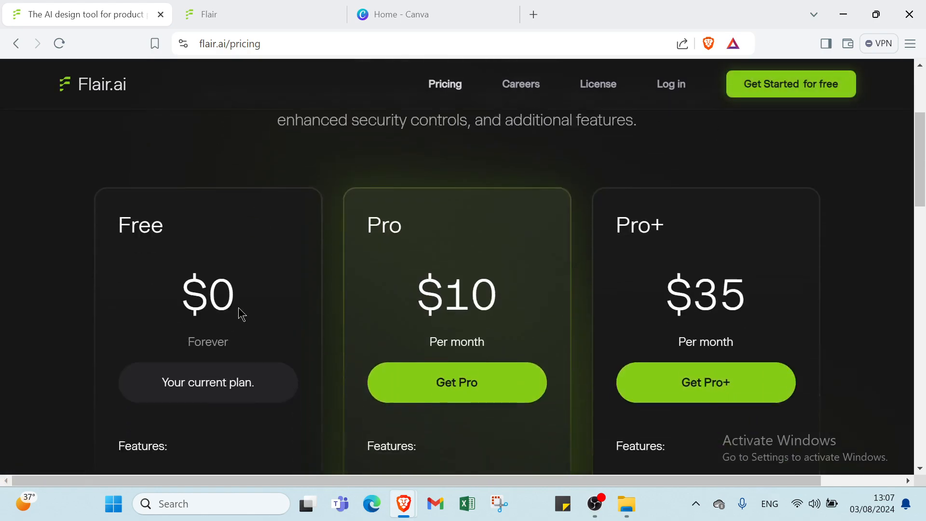
scroll(181, 350, down, 2)
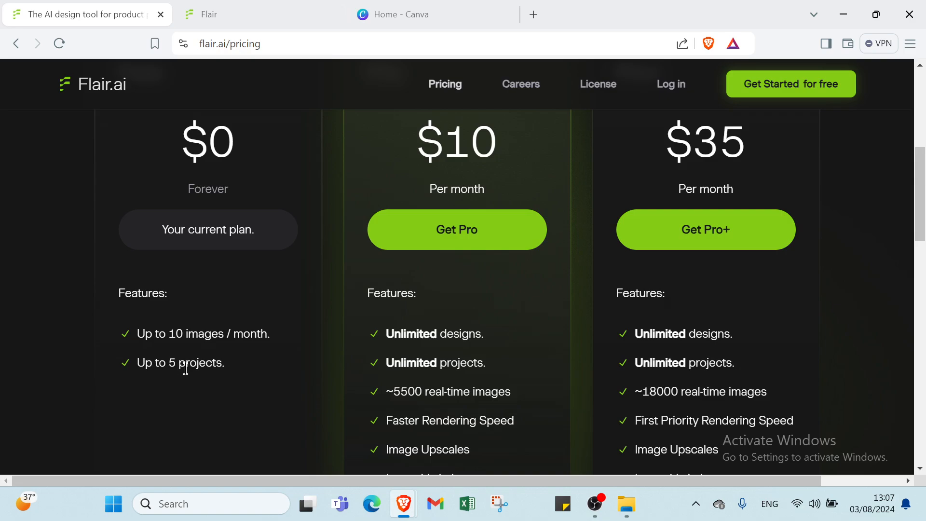
scroll(231, 360, up, 4)
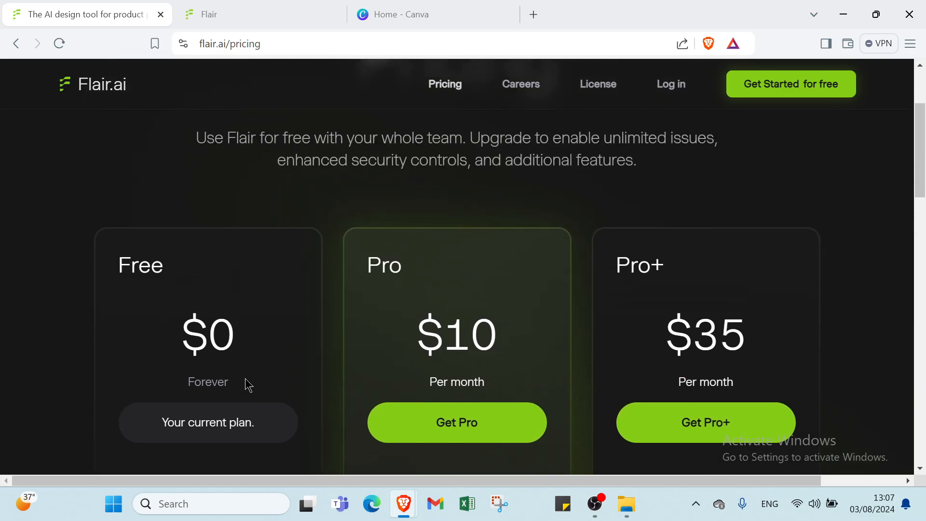
Open the Get Started page for a free Flair account
click(783, 90)
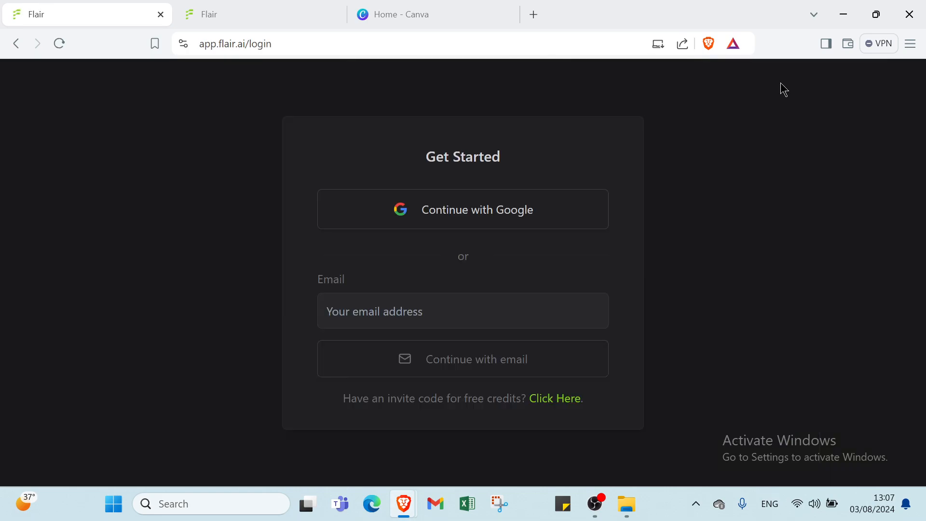
Sign in to Flair by continuing with the first listed Google account
click(435, 219)
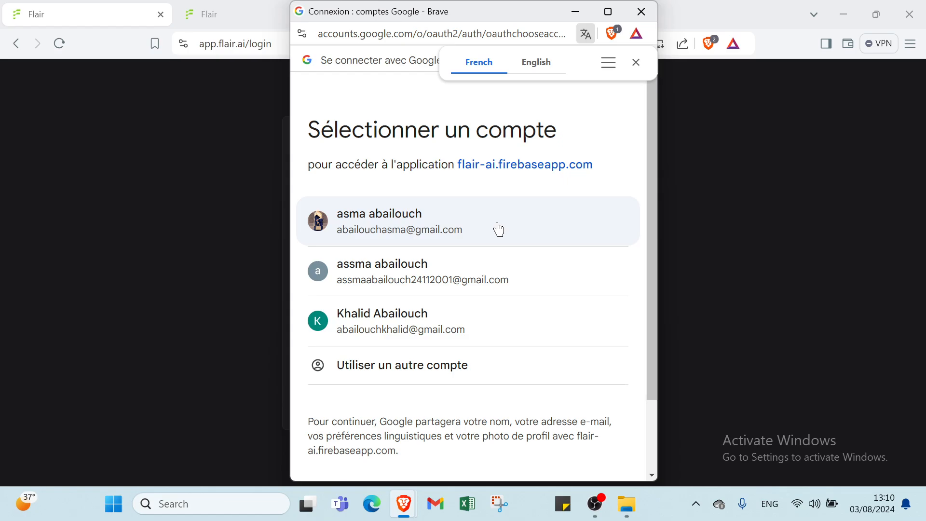
click(543, 208)
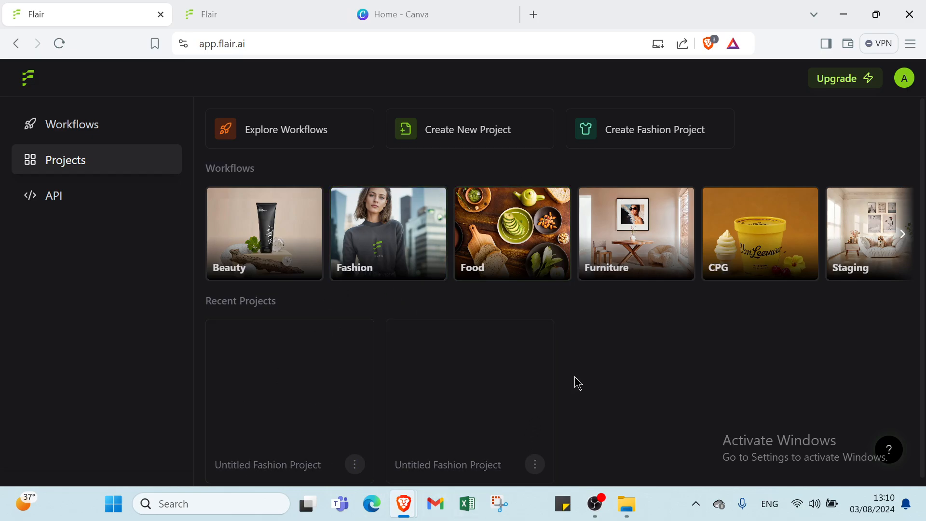
View the upgrade plans and the account menu options, closing each one without changing anything
click(853, 85)
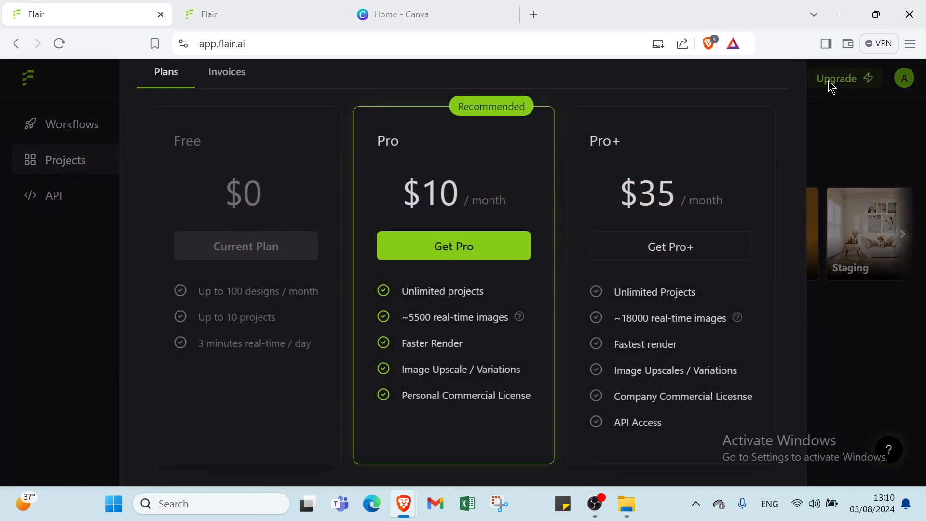
click(925, 161)
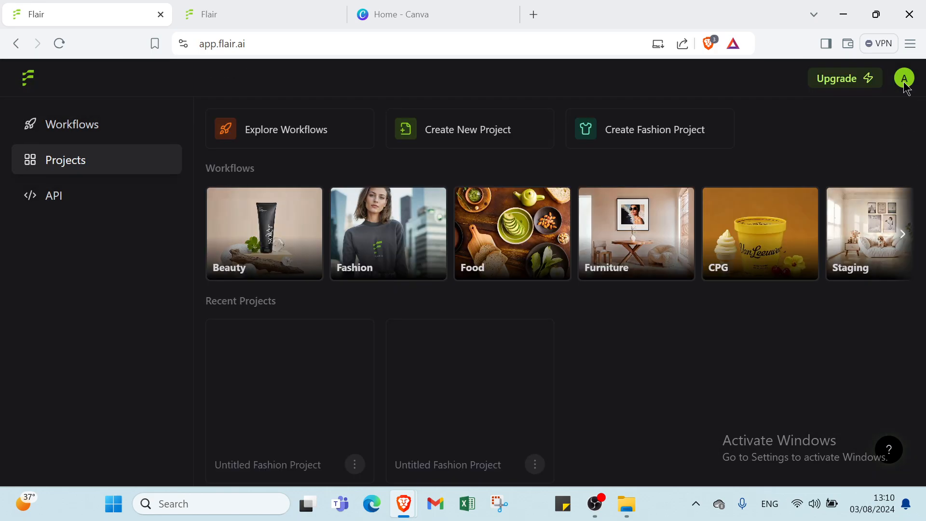
click(907, 87)
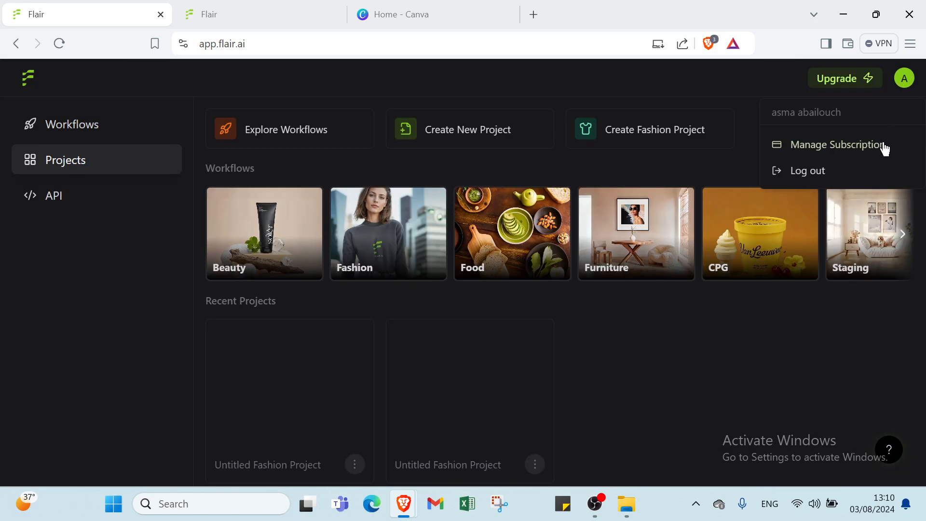
click(734, 103)
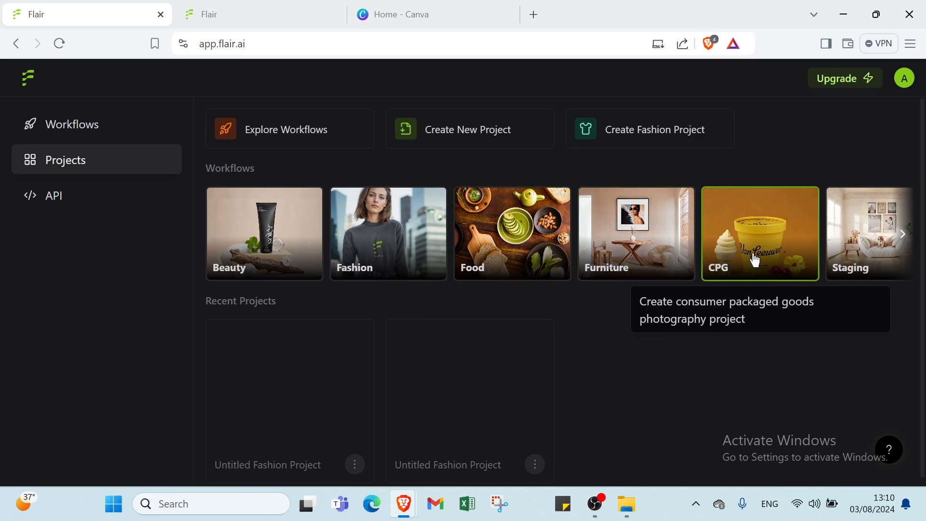
Browse the workflow categories and look into the second recent fashion project before returning to the projects overview
click(903, 238)
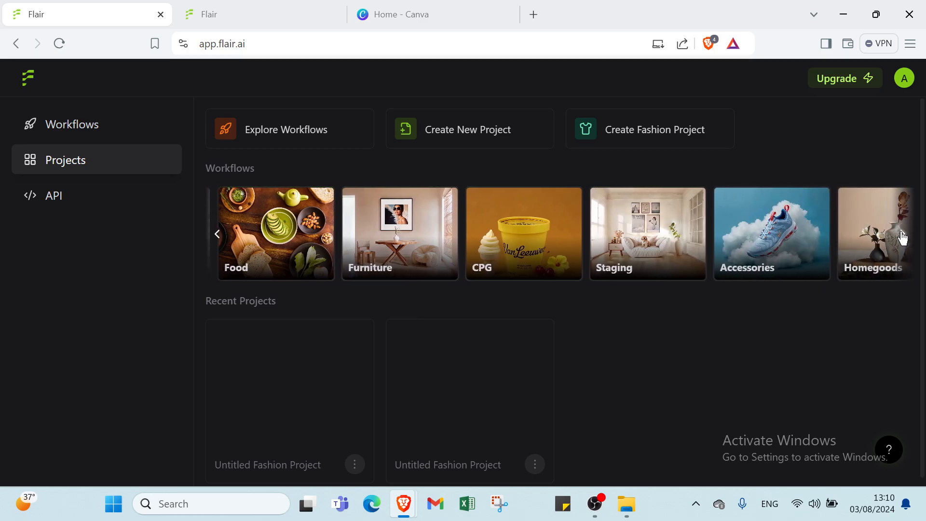
click(904, 237)
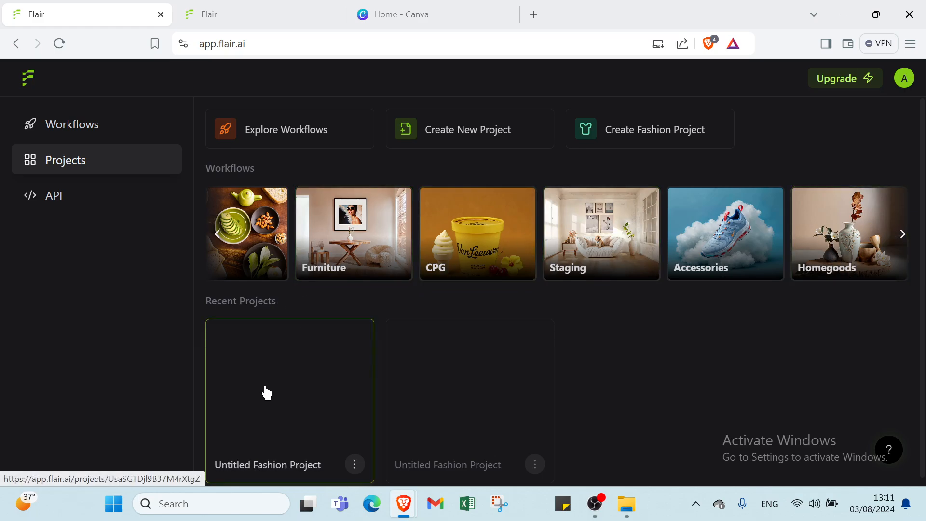
click(433, 397)
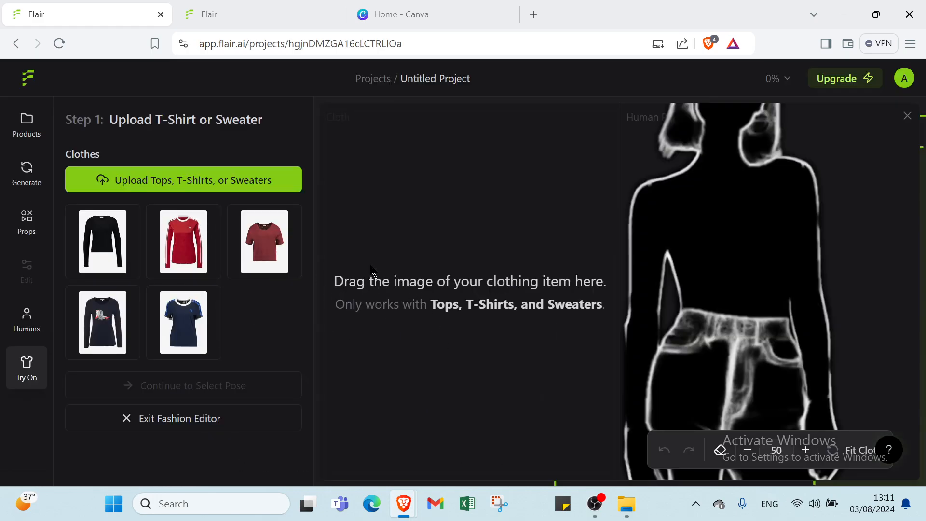
click(367, 78)
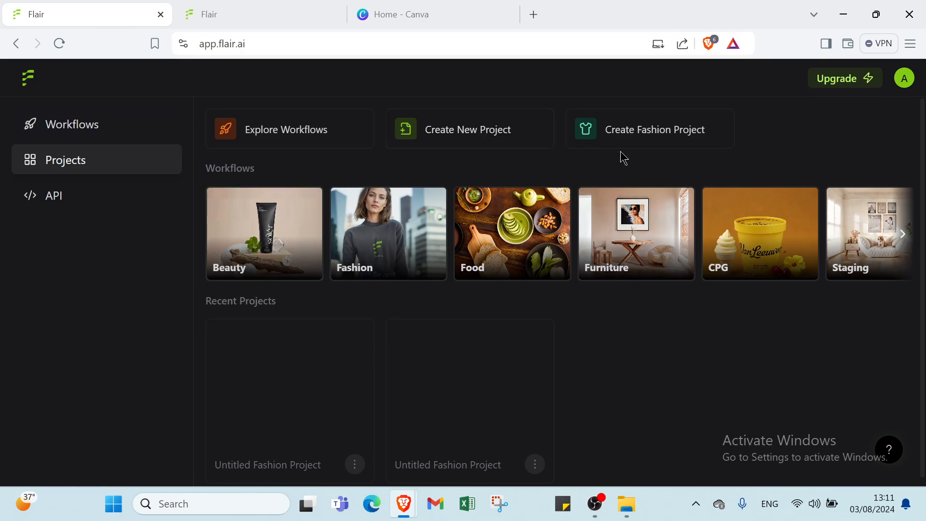
Create a new fashion project and choose the black long-sleeve top as its clothing item
click(632, 140)
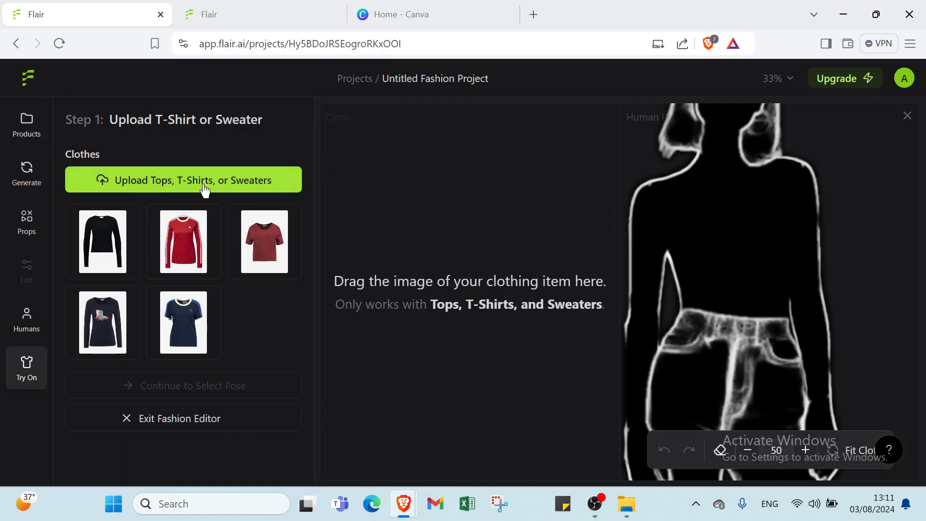
click(104, 259)
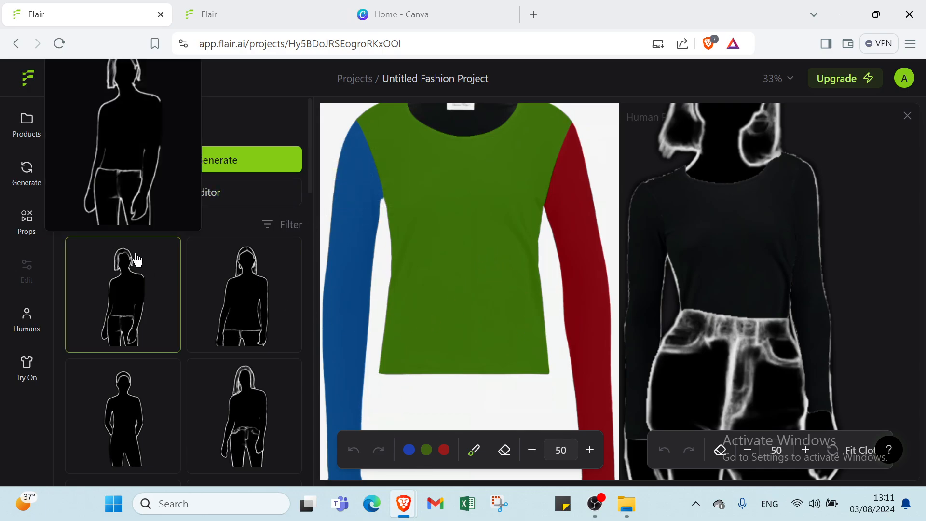
Look through the library of model poses available for the black top
scroll(130, 258, down, 1)
mouse_move(213, 277)
scroll(155, 289, down, 4)
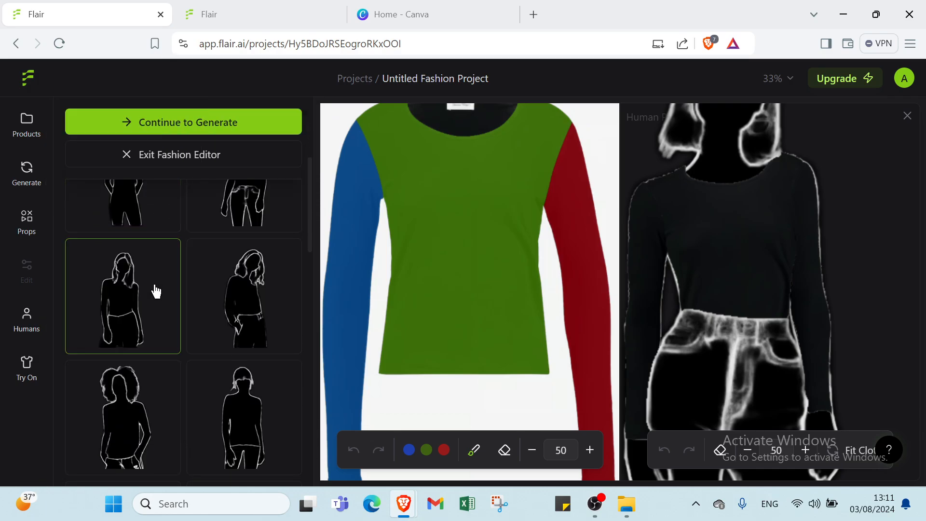
scroll(192, 316, down, 5)
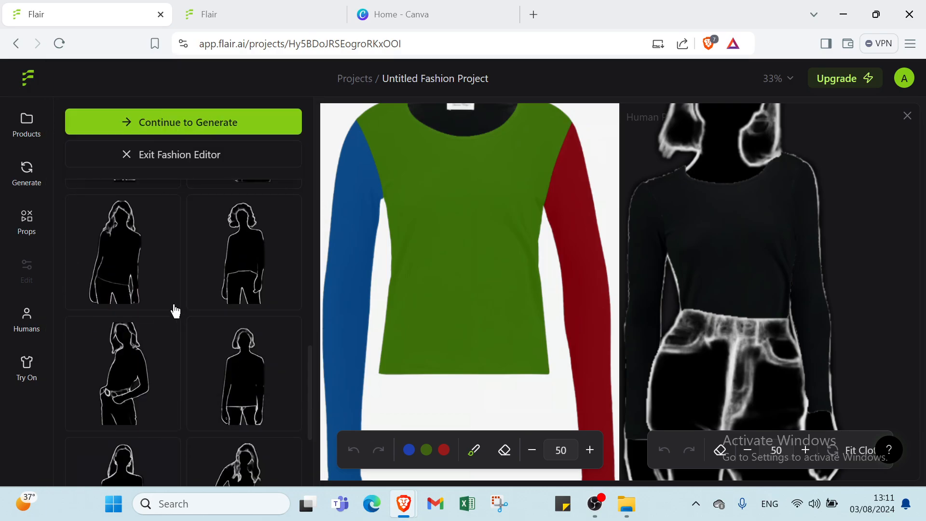
scroll(189, 272, up, 4)
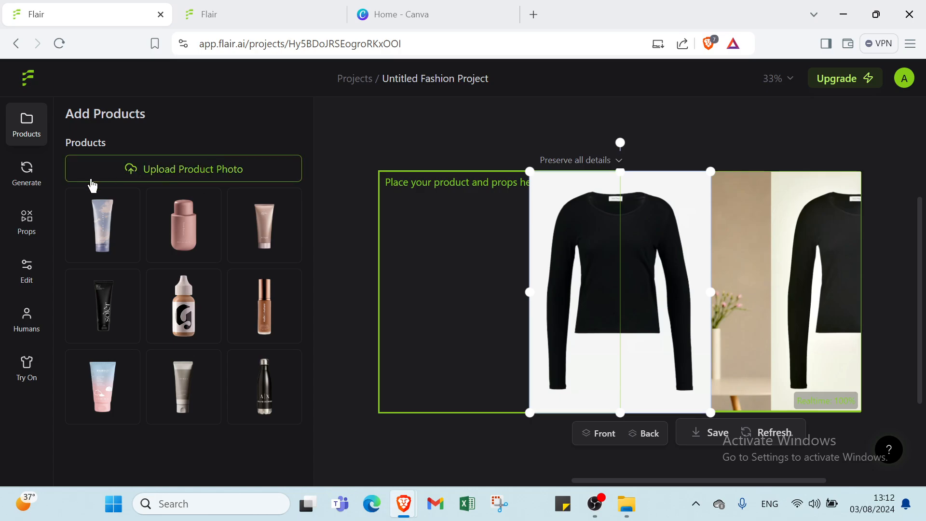
Open the Generate Photoshoot options and look through the template categories such as Monochrome, Household, Studio and Shelves
click(23, 181)
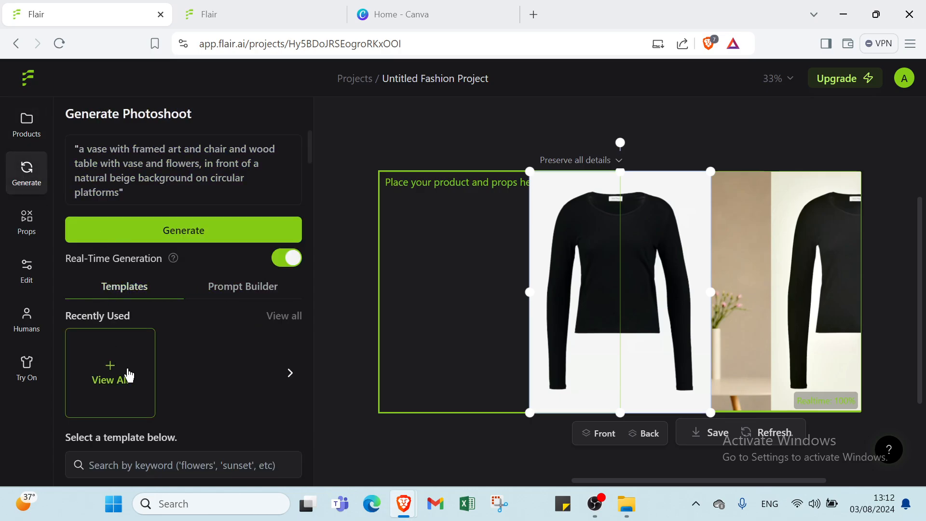
scroll(127, 369, down, 3)
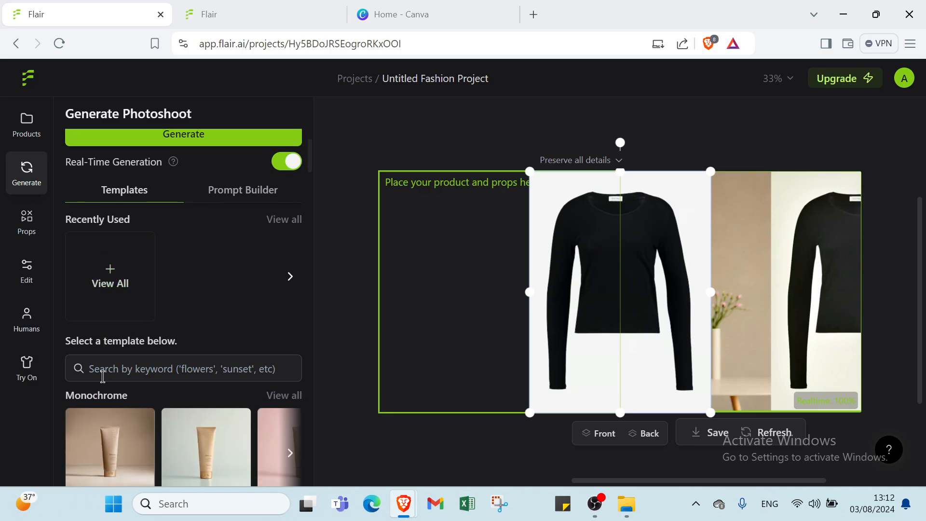
scroll(187, 321, down, 14)
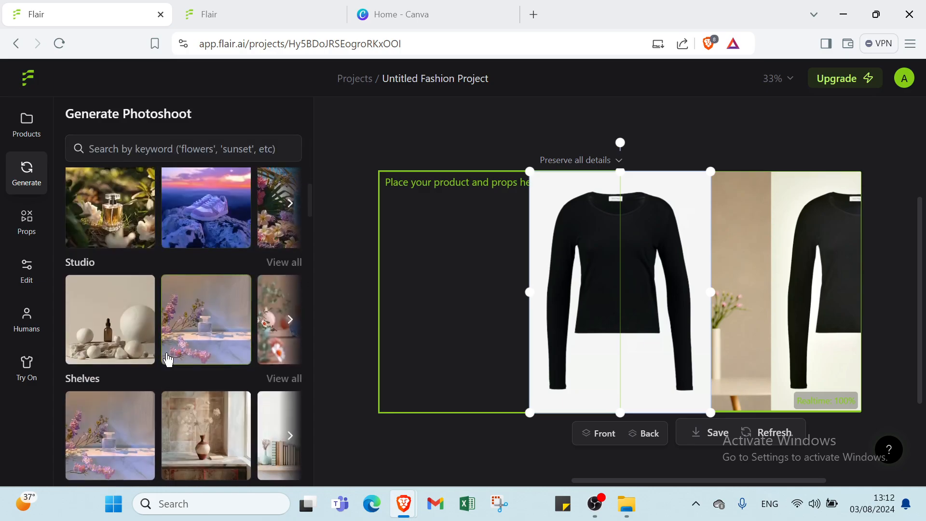
scroll(160, 324, up, 17)
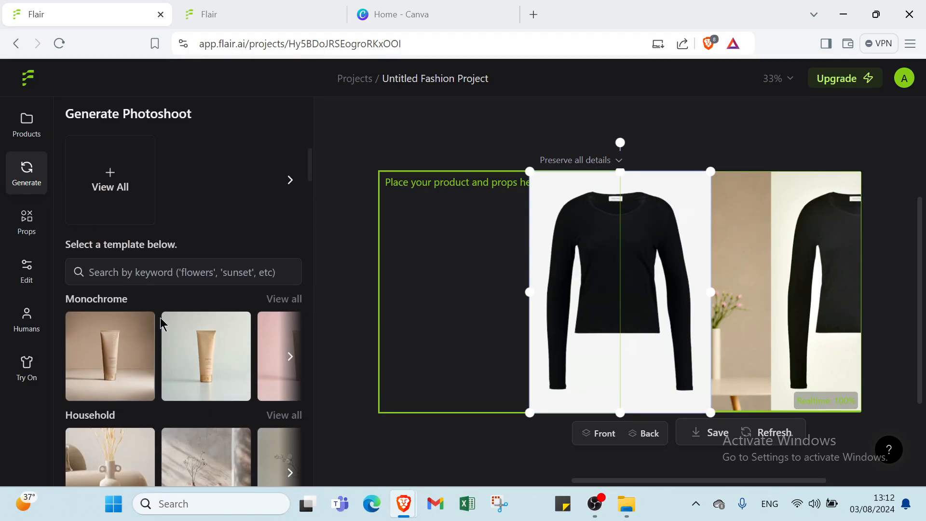
Open the Prompt Builder and examine its product, surrounding, background and placement fields, including the surrounding and placement preposition choices
click(235, 292)
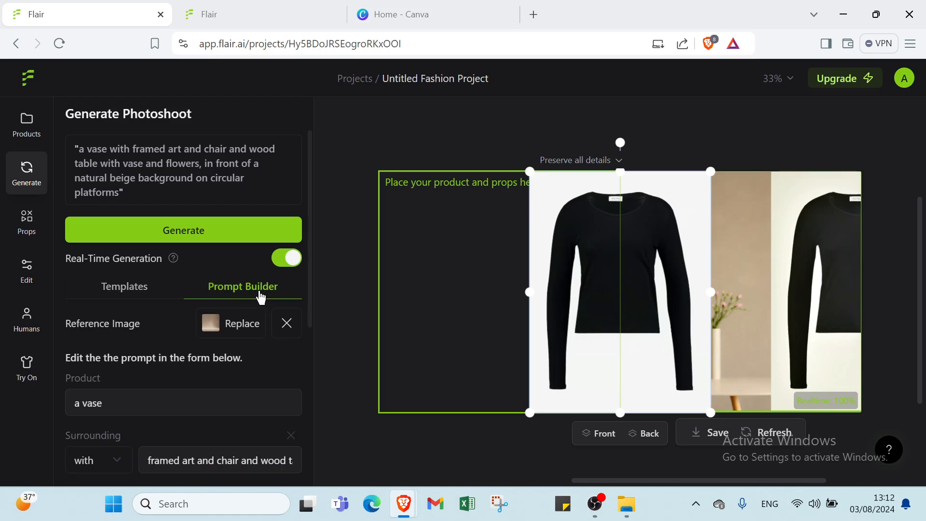
scroll(138, 356, down, 1)
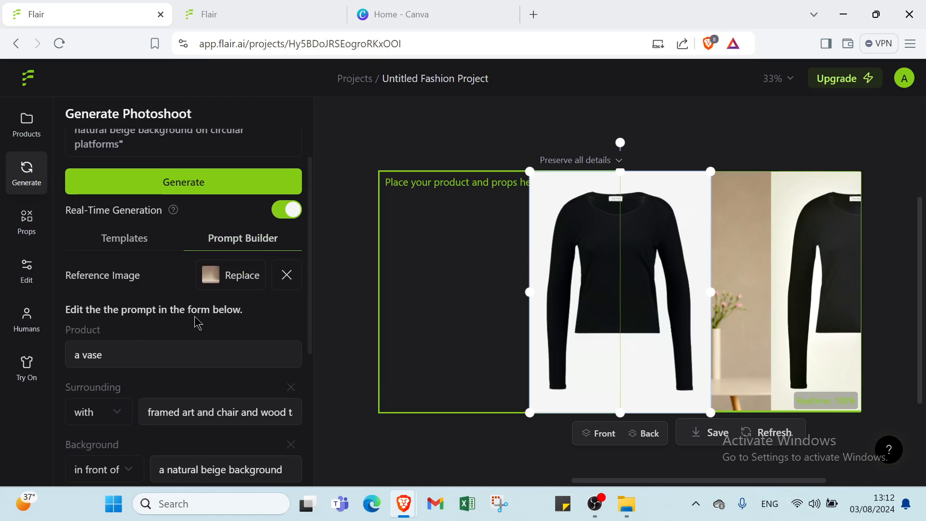
scroll(197, 322, down, 2)
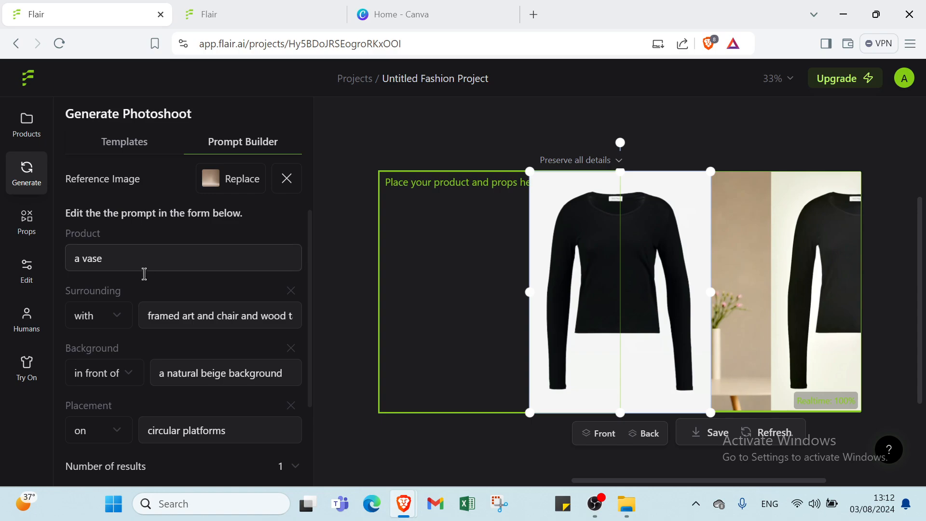
click(119, 319)
click(119, 319)
scroll(121, 374, down, 3)
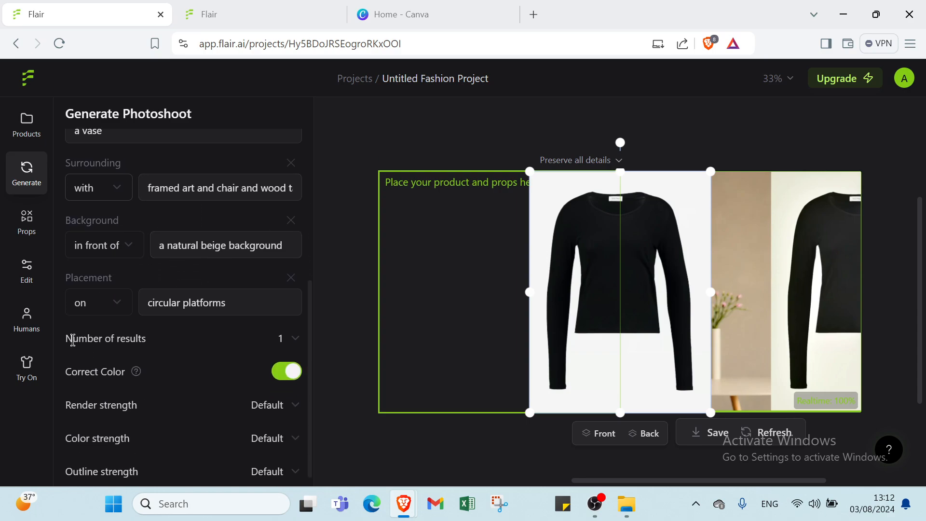
click(105, 287)
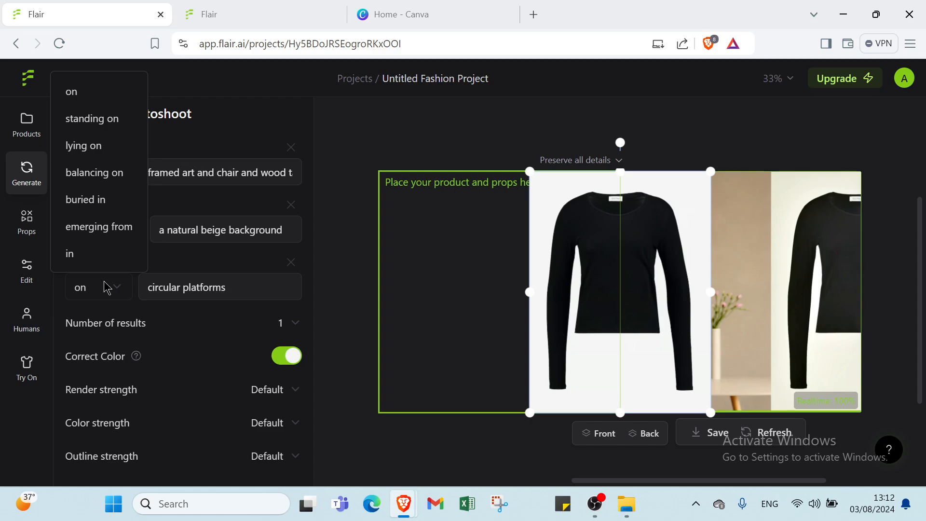
click(106, 288)
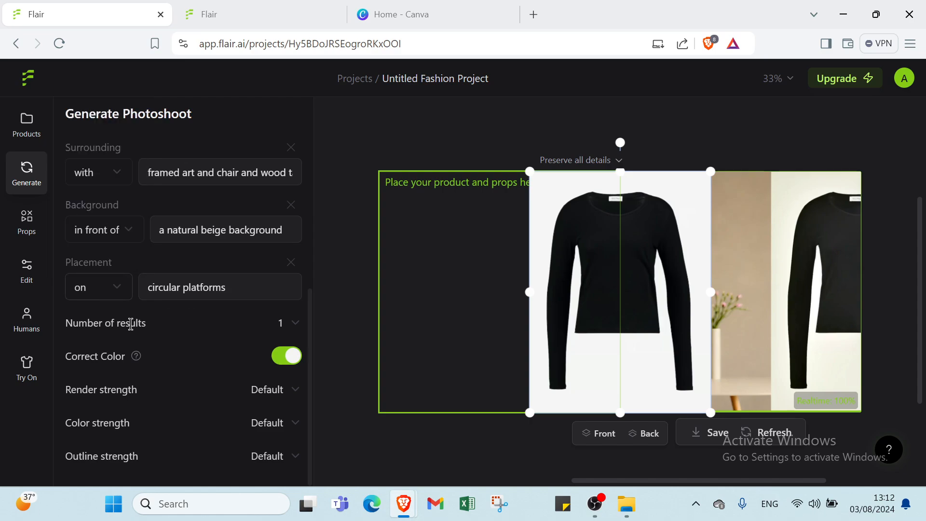
Check the choices for the number of results, and switch Correct Color off and back on
click(290, 326)
click(290, 327)
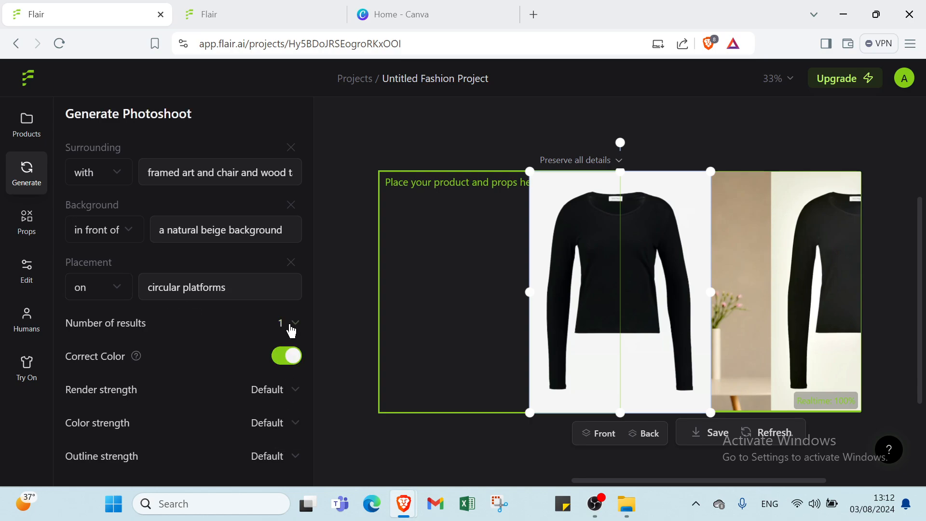
click(284, 362)
click(291, 358)
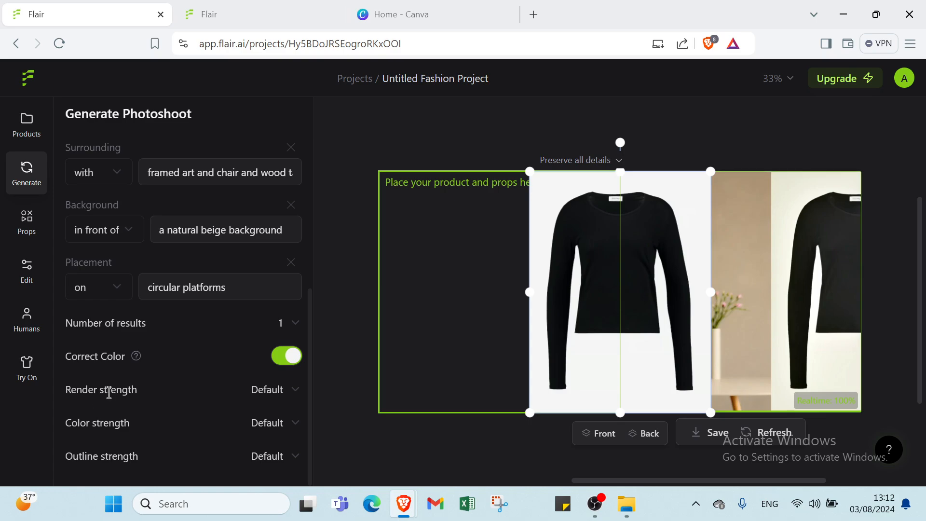
Browse the props library categories and review the Edit Image tools down to the download settings
click(27, 223)
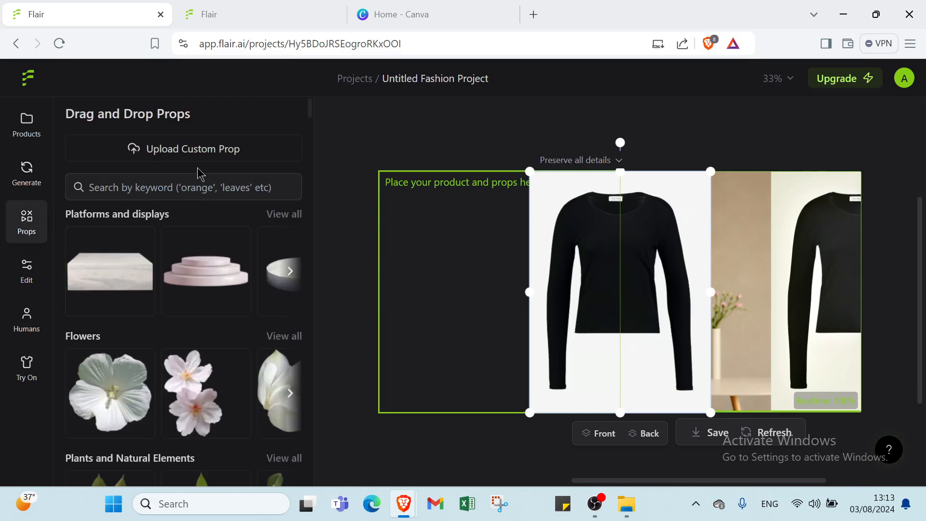
scroll(185, 190, down, 1)
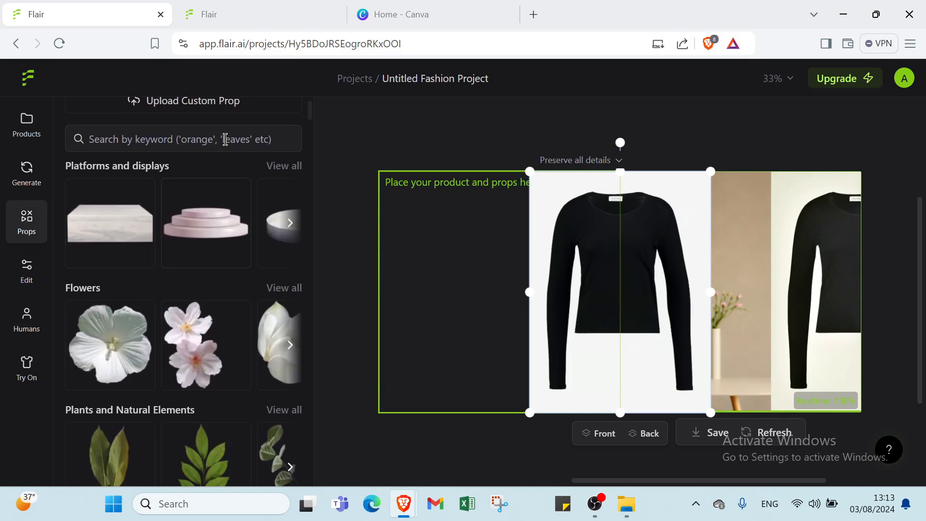
click(29, 279)
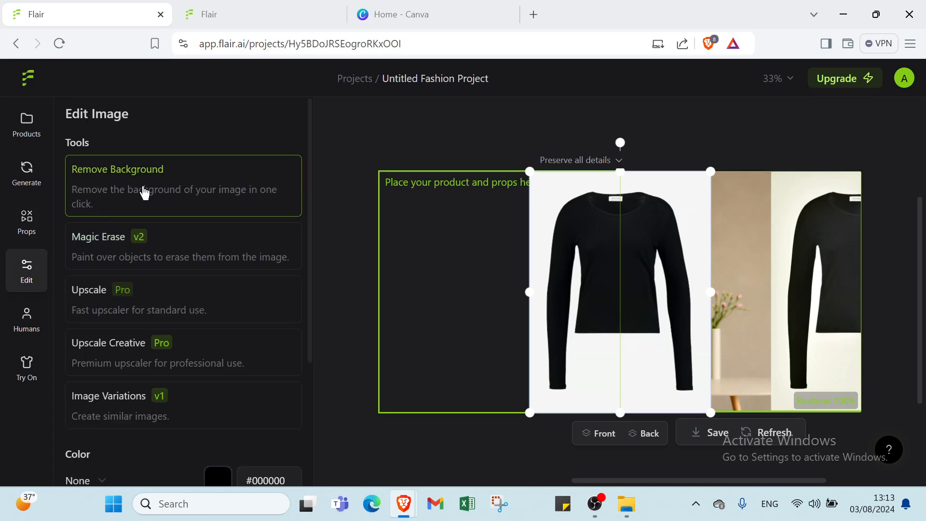
scroll(125, 320, down, 1)
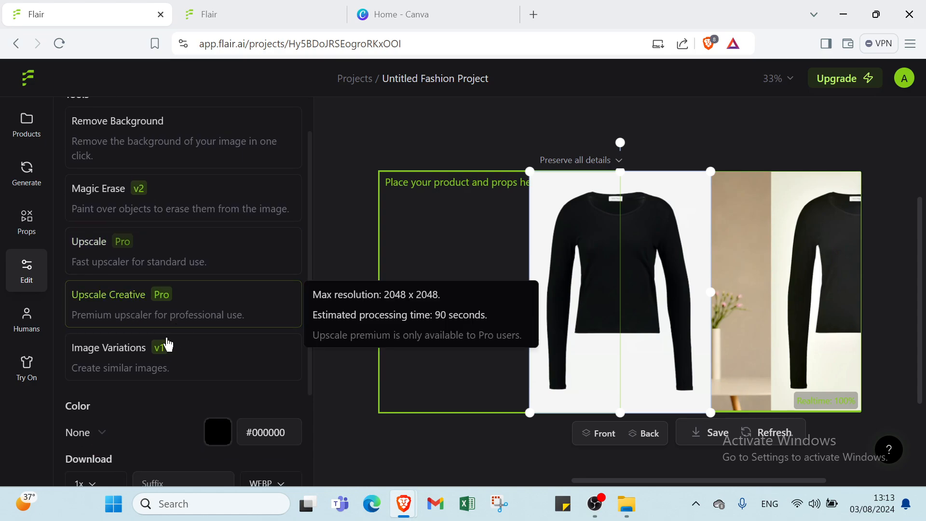
scroll(154, 363, down, 2)
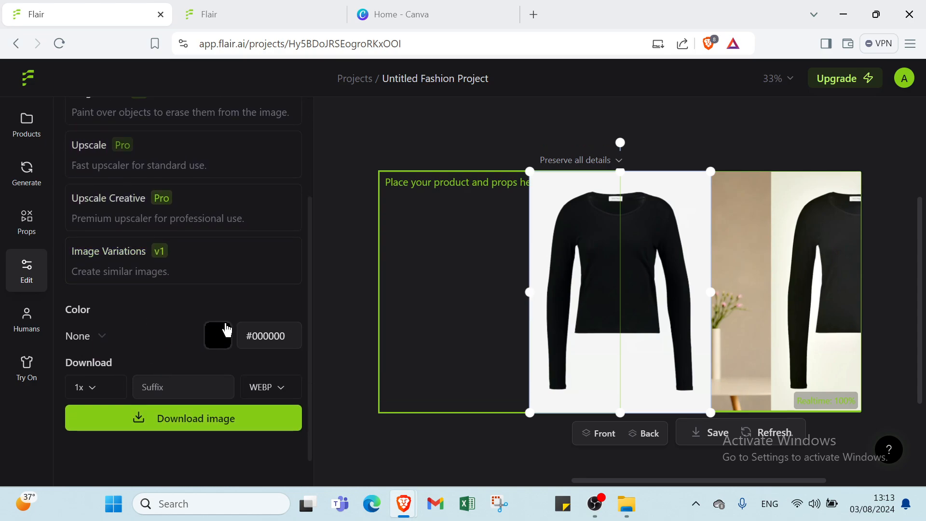
Check the color mode choices and the download scale options, keeping None and 1x
click(103, 337)
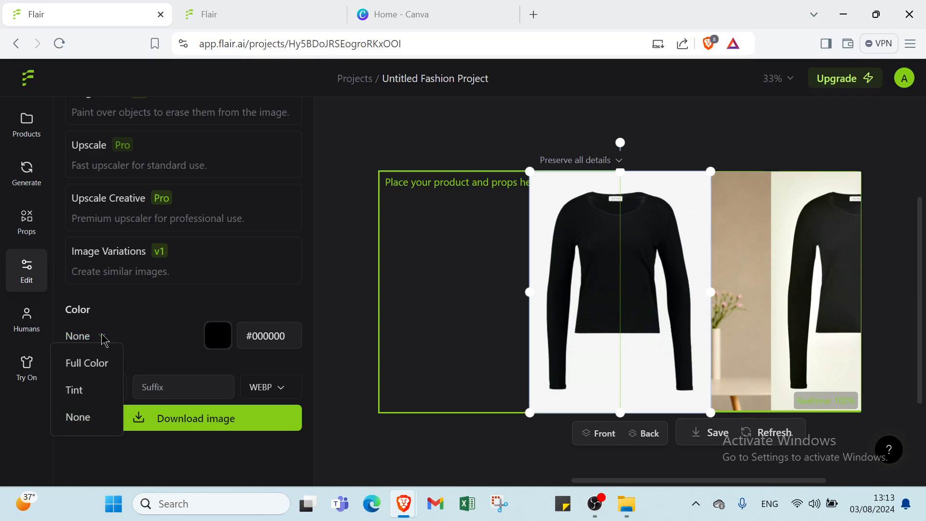
click(103, 338)
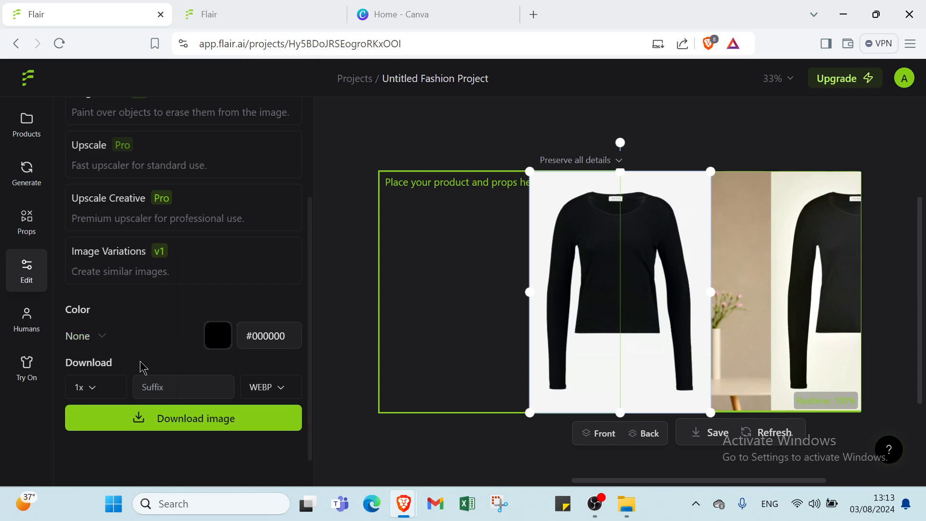
click(87, 388)
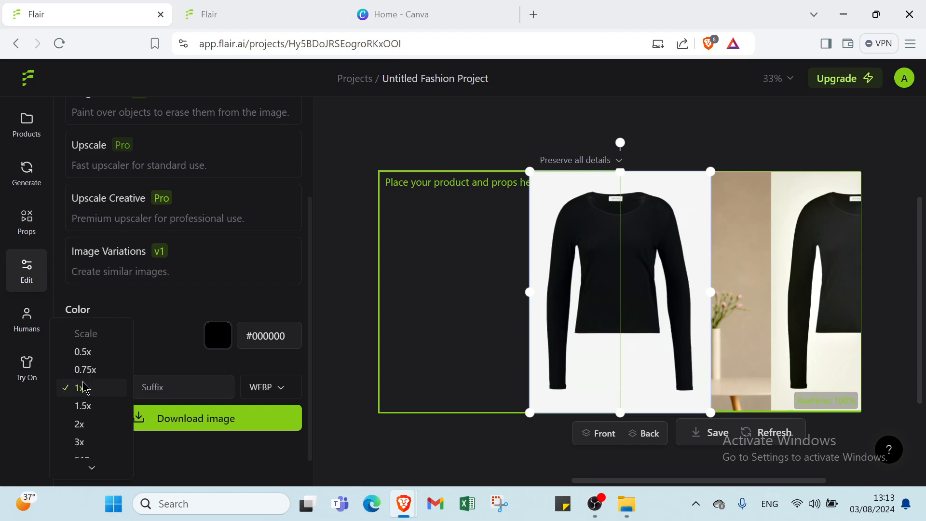
click(85, 388)
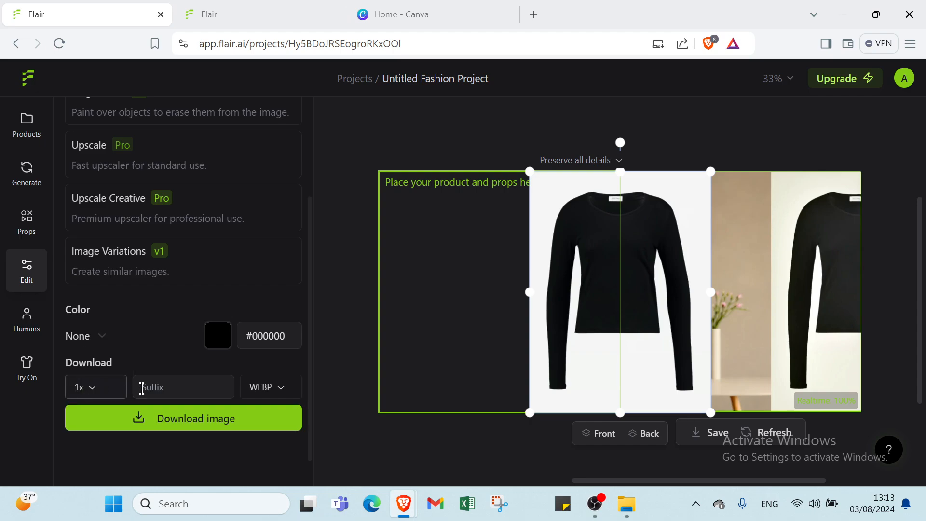
Check the download suffix field and the file format choices, keeping WEBP
click(164, 397)
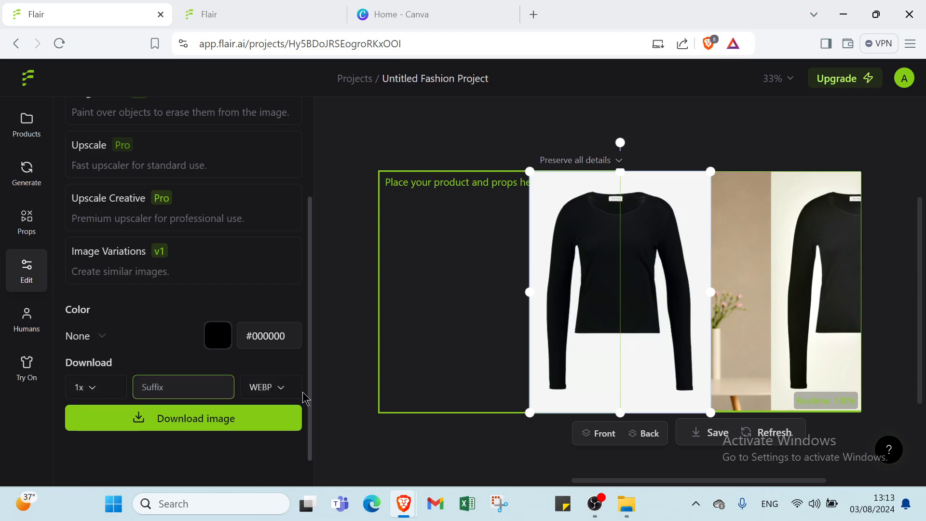
click(282, 392)
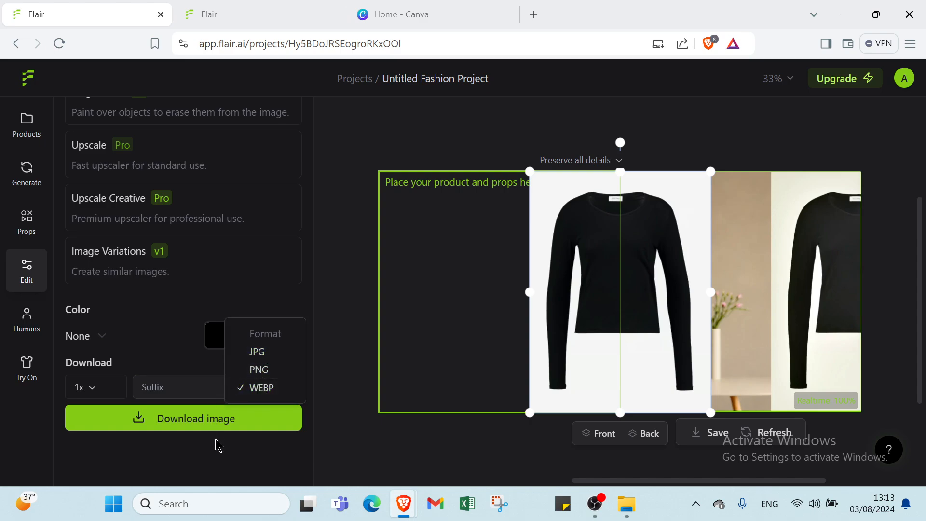
click(235, 444)
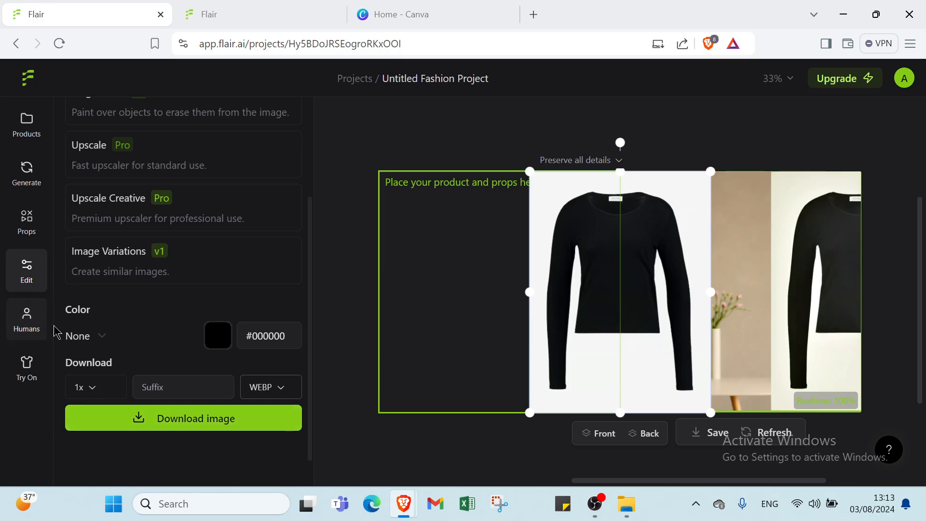
Browse the library of hands and humans from the female skincare and beauty models down to the Hands category
click(27, 322)
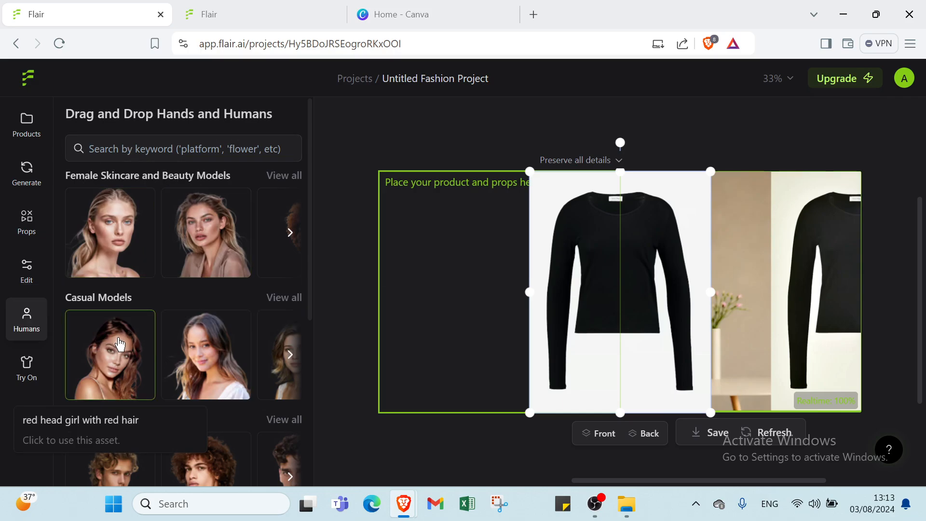
scroll(120, 344, down, 3)
scroll(145, 338, down, 3)
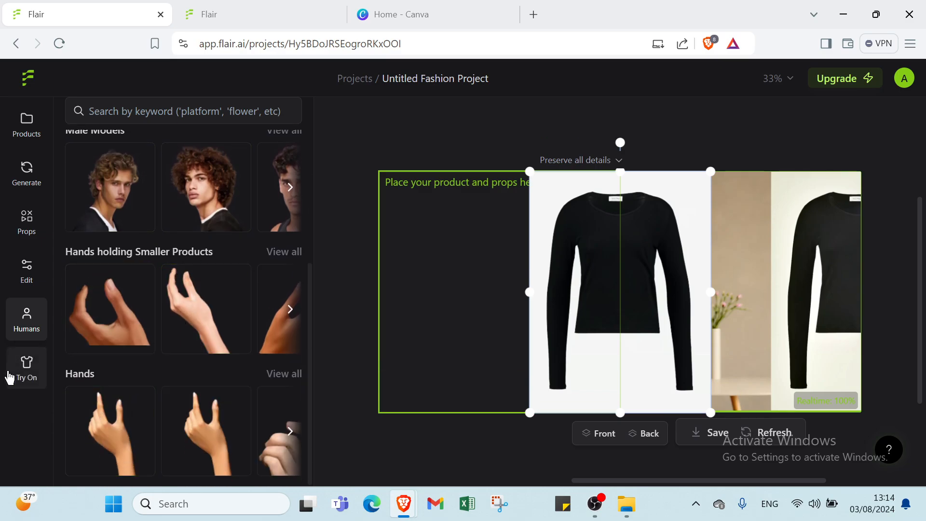
Open the Try On editor, fit the black long-sleeved top onto the model and browse the available poses
click(23, 378)
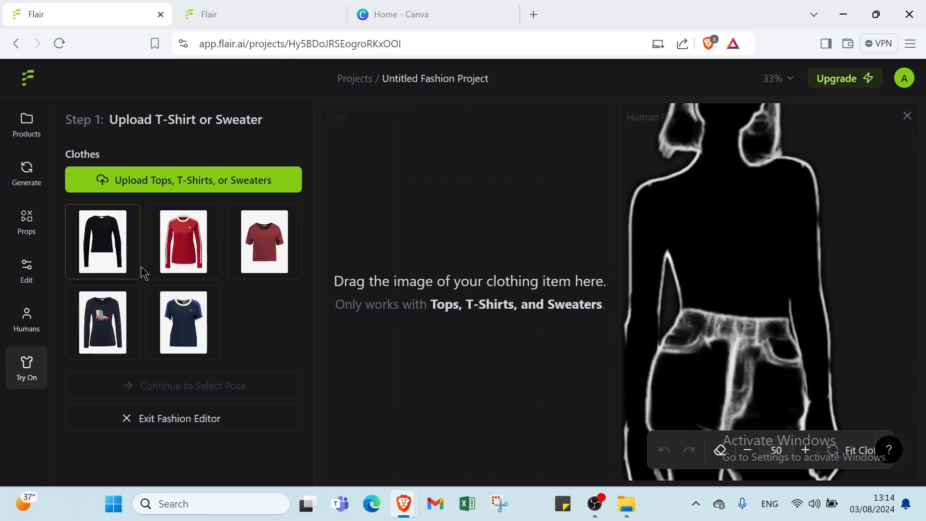
click(120, 259)
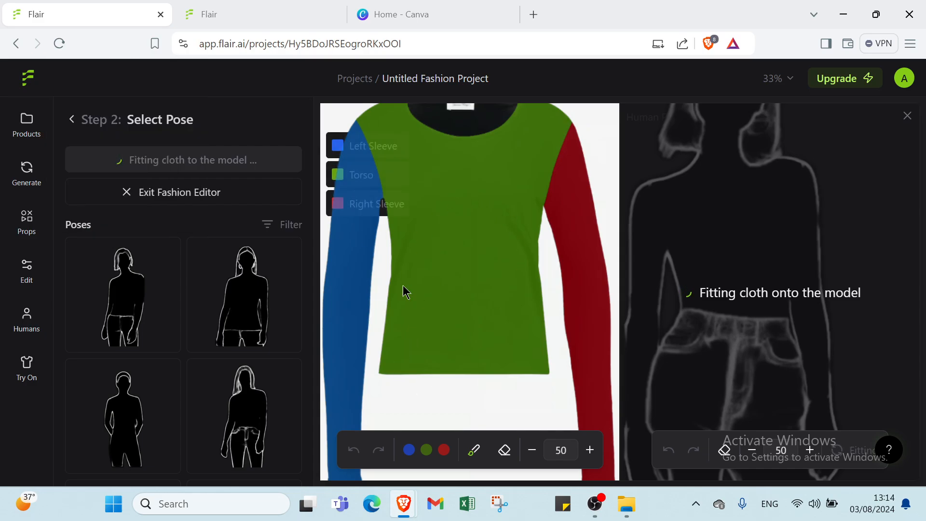
mouse_move(144, 300)
scroll(143, 299, down, 5)
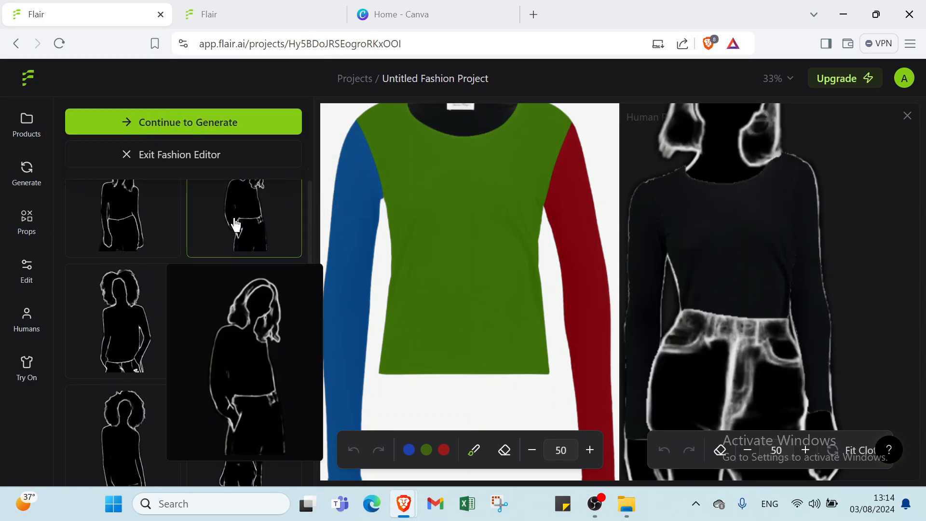
scroll(183, 272, up, 4)
scroll(162, 259, up, 1)
mouse_move(111, 264)
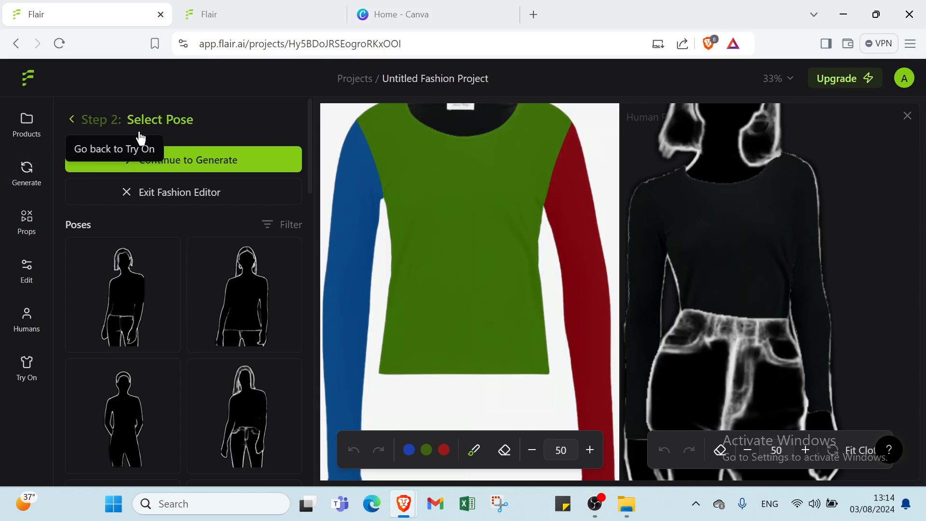
Switch to Canva and create a blank Presentation (16:9) design at 1920 × 1080 px
click(463, 11)
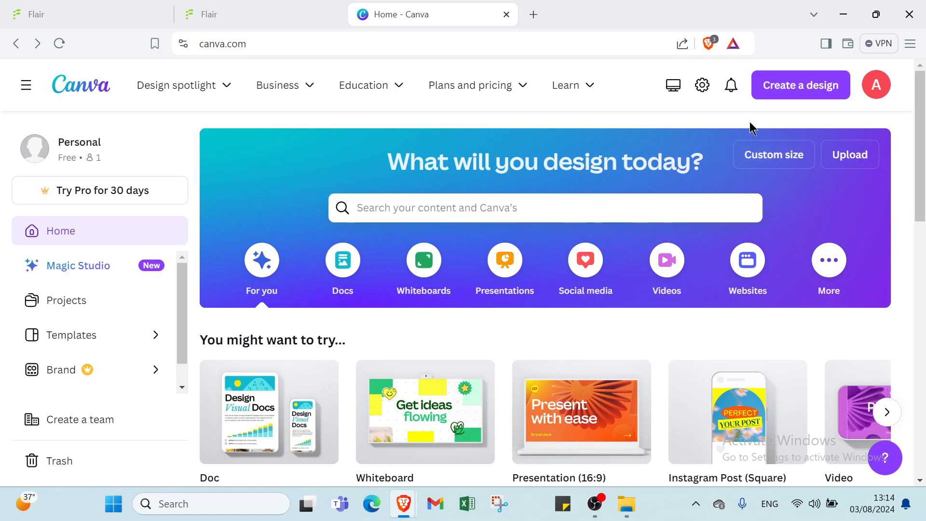
click(757, 153)
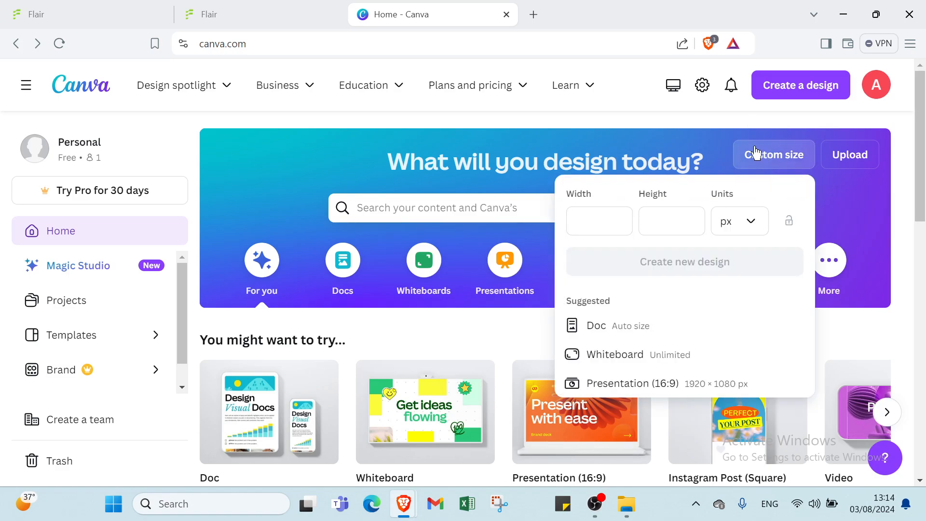
click(649, 383)
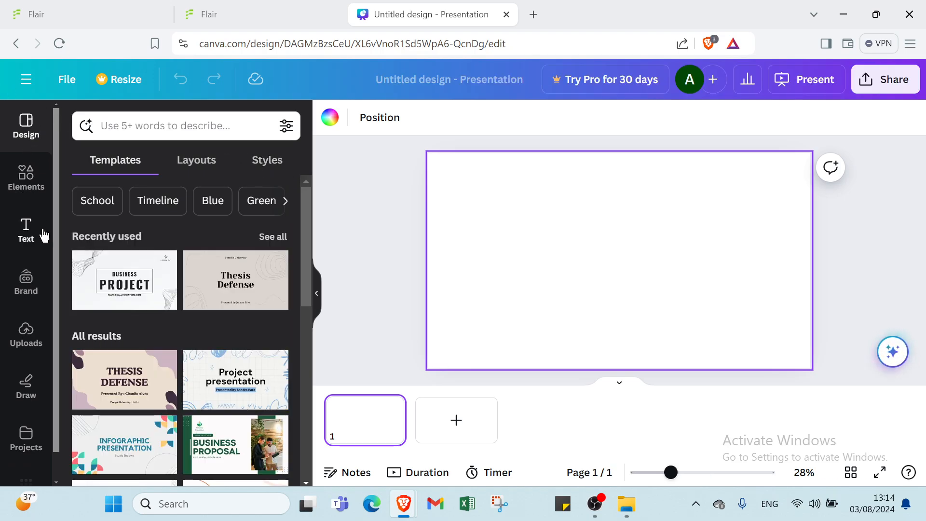
Examine the template search suggestions, the page's position and layer settings, and the comment option, leaving the page blank
click(144, 126)
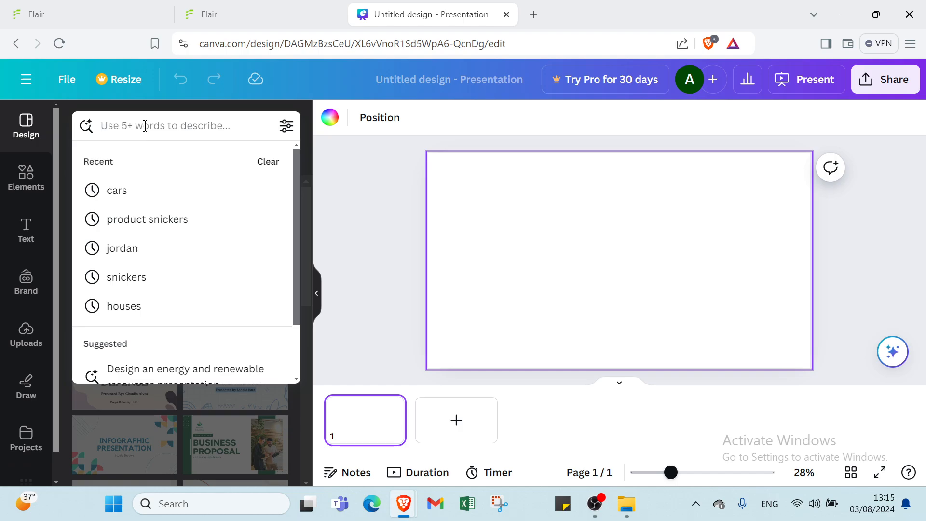
click(358, 185)
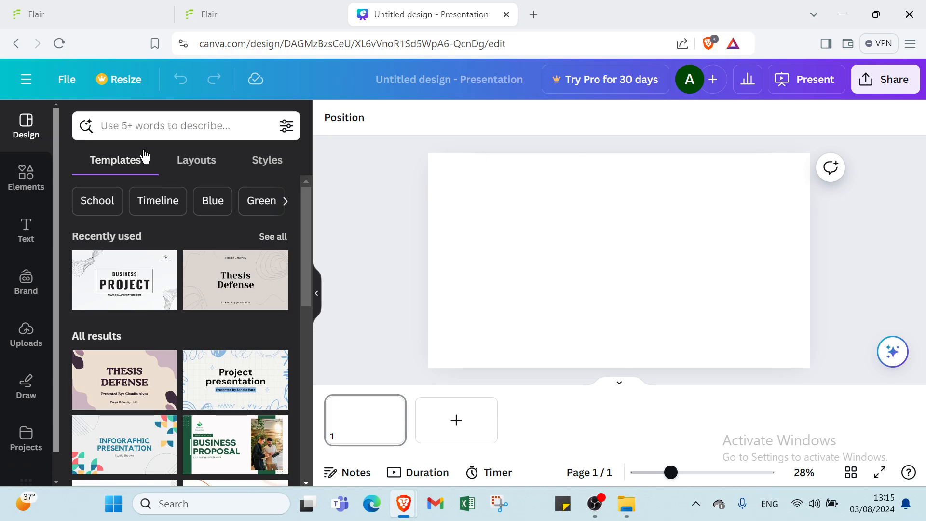
click(364, 128)
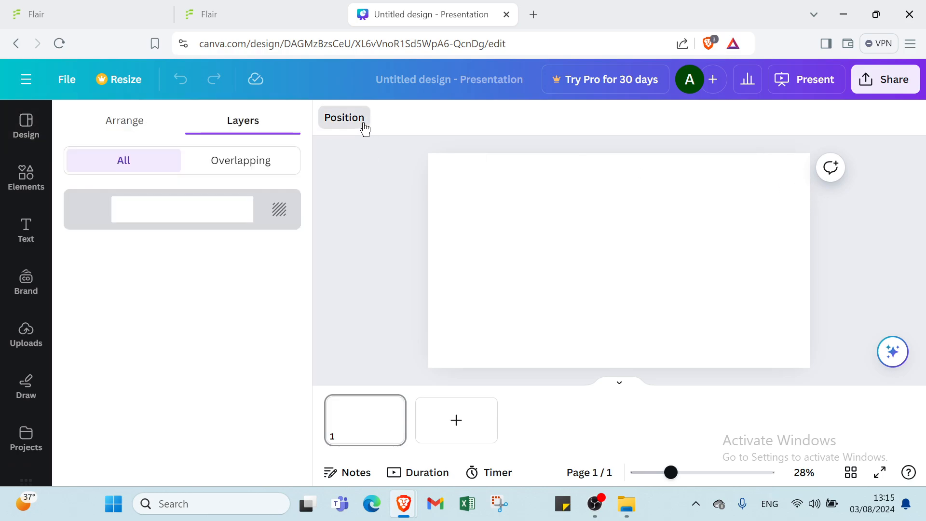
click(363, 128)
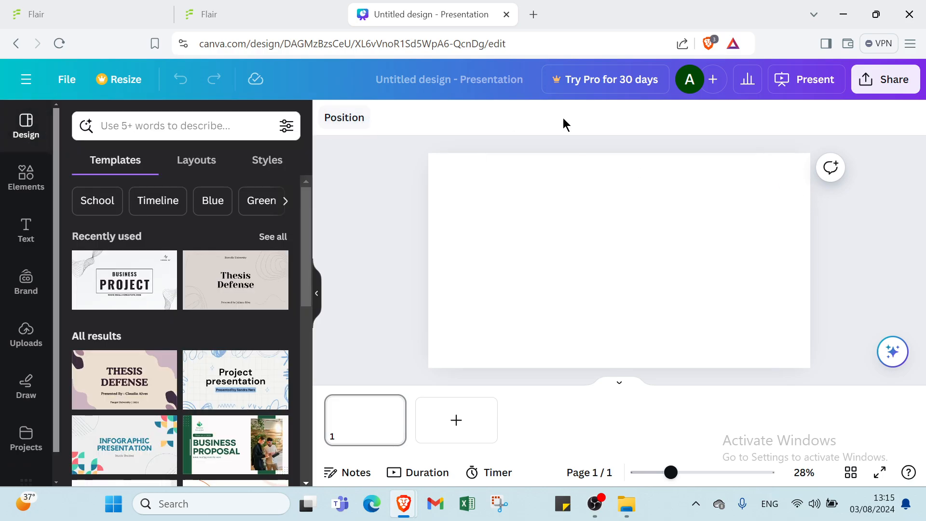
click(838, 176)
click(859, 137)
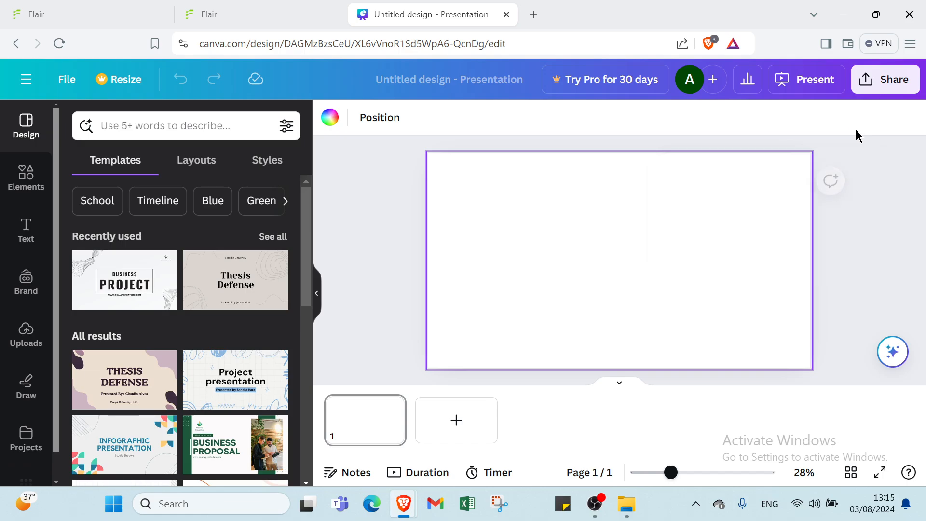
Collapse the template side panel and set the page zoom to 30%
click(316, 313)
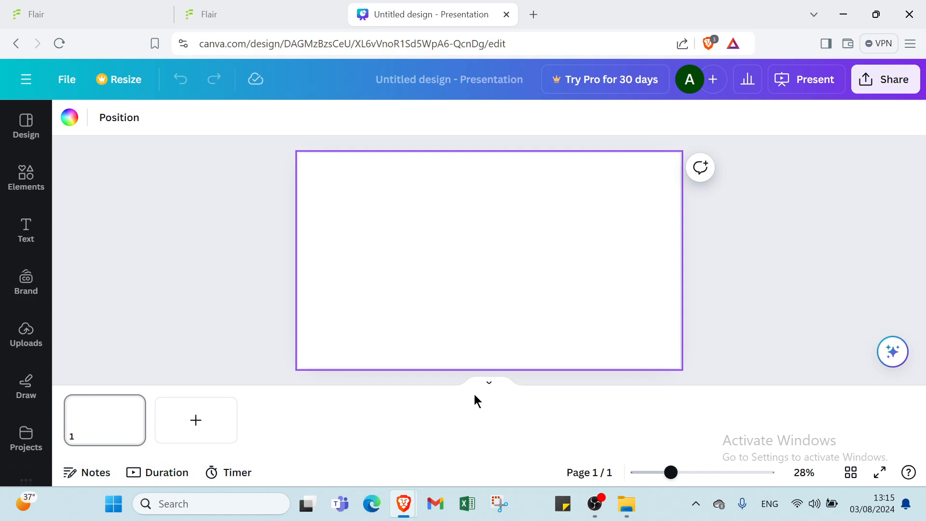
click(690, 473)
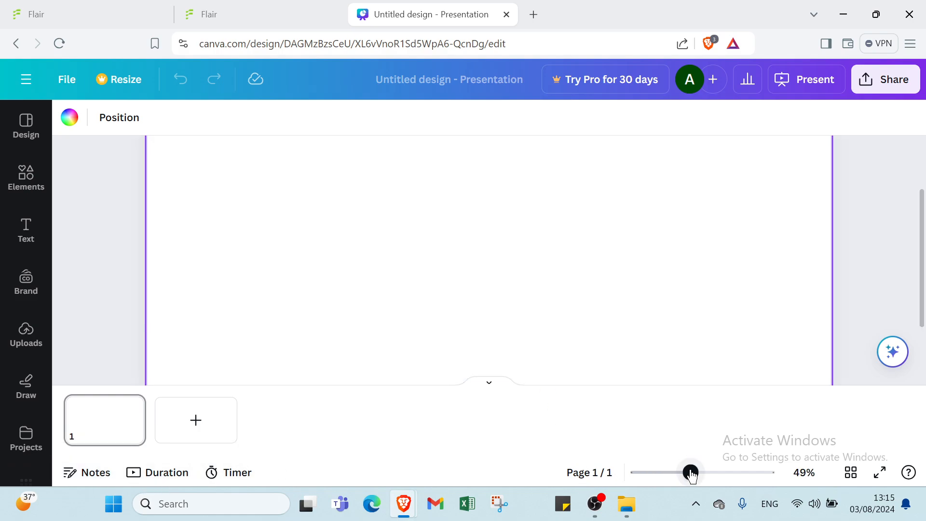
click(676, 472)
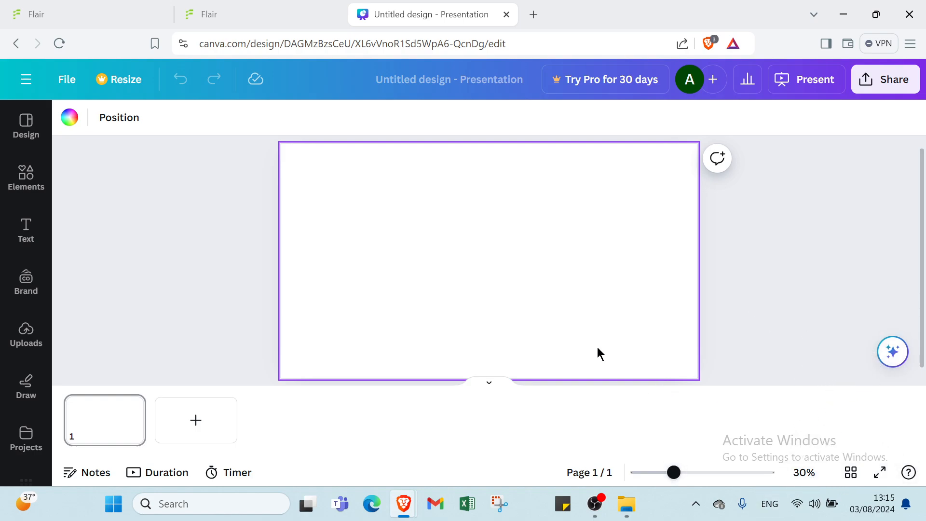
Switch back to the Flair project, exit the cloth editor and open the product library
click(158, 14)
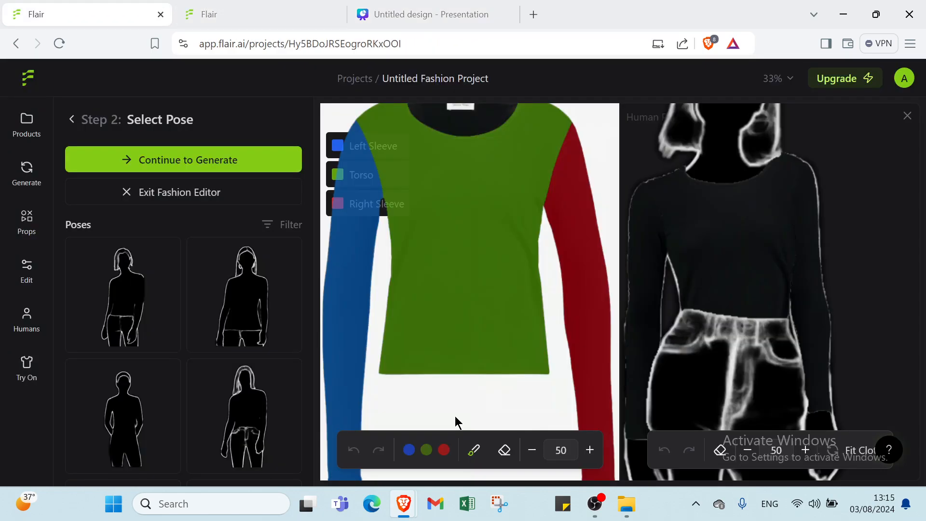
click(25, 128)
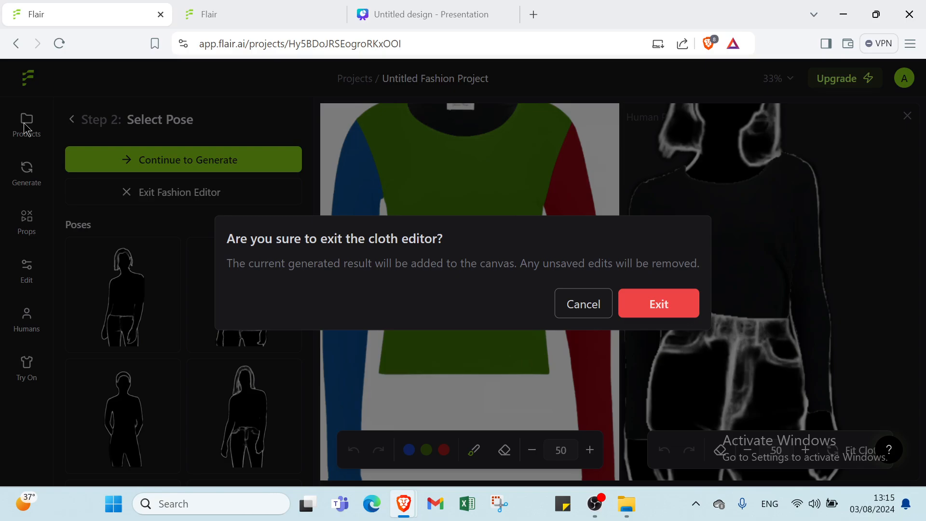
click(667, 307)
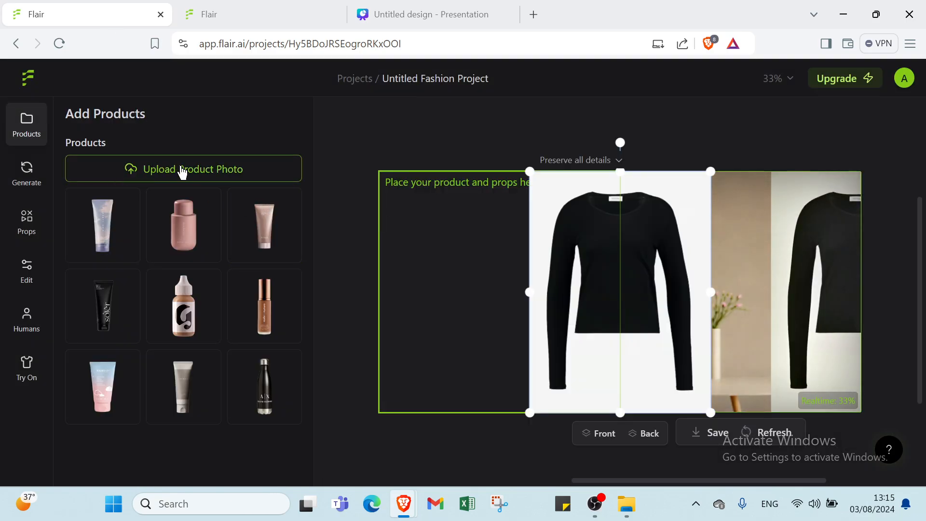